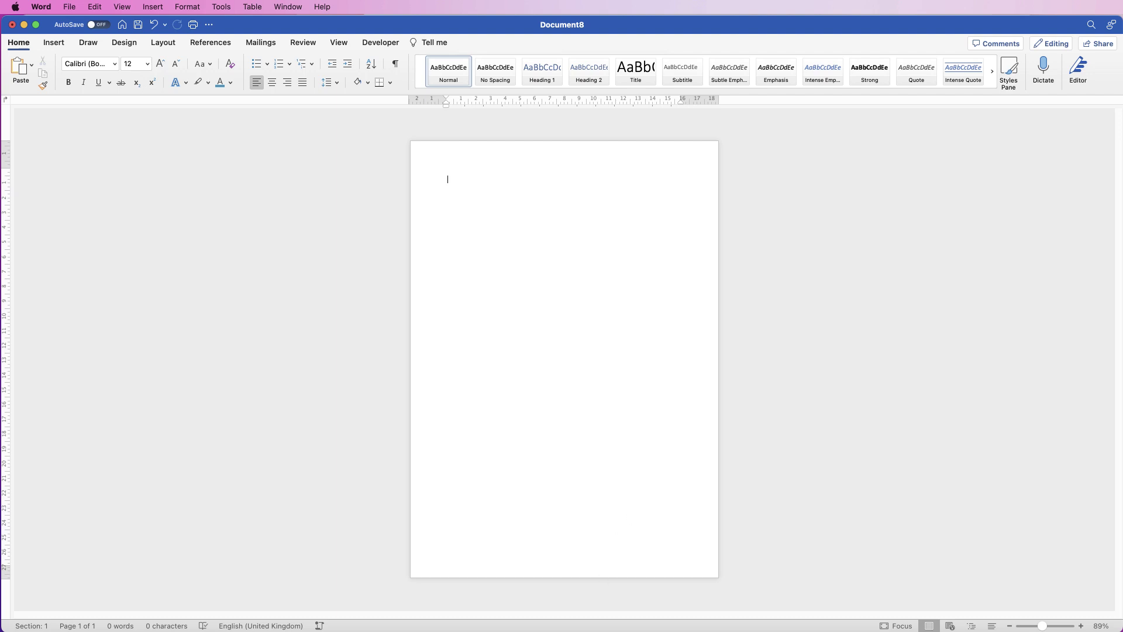
# Step: Switch to ChatGPT in Safari and copy the generated travel checklist from its title through "Enjoy your journey and take photos!"
pyautogui.press('super+Tab')
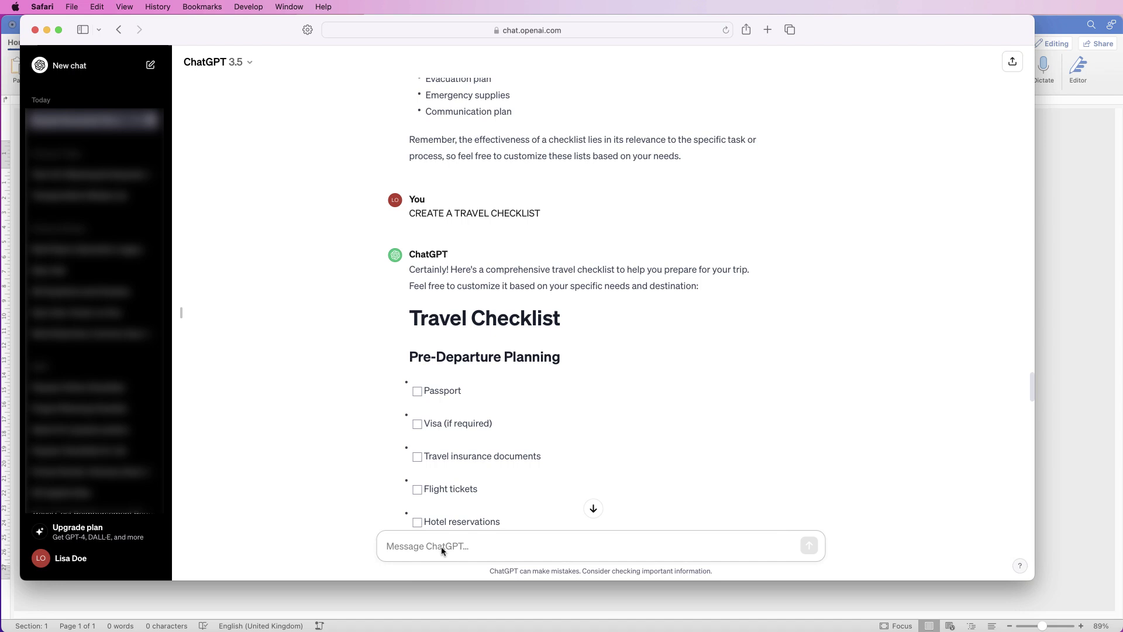
pyautogui.moveTo(416, 215)
pyautogui.moveTo(1032, 383); pyautogui.dragTo(1034, 516)
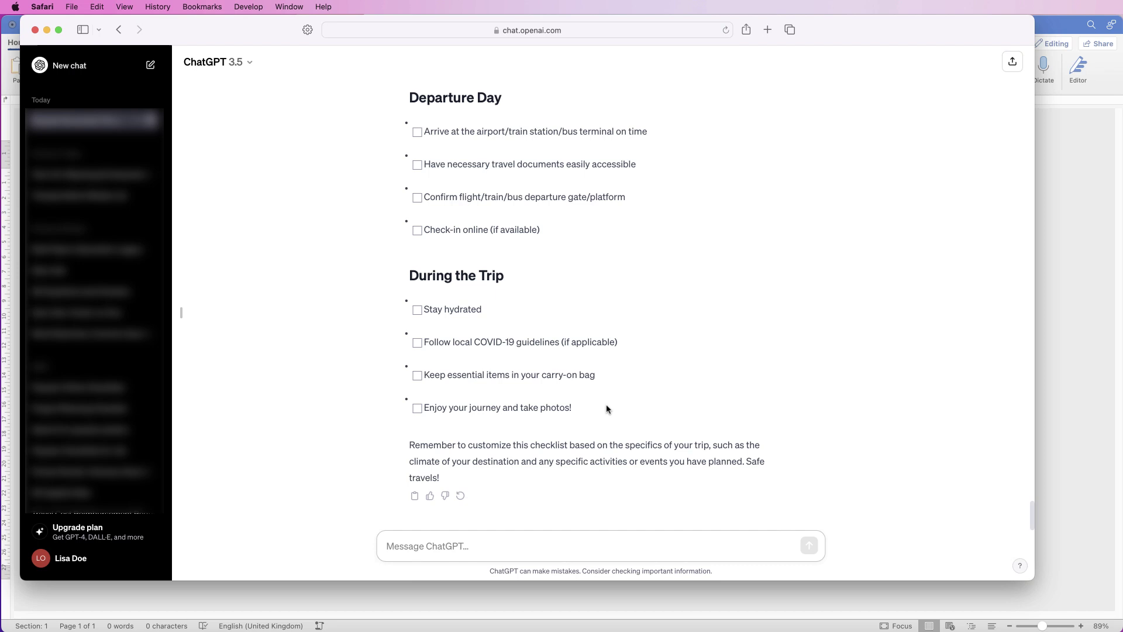
pyautogui.moveTo(572, 408); pyautogui.dragTo(413, 314)
pyautogui.press('super+c')
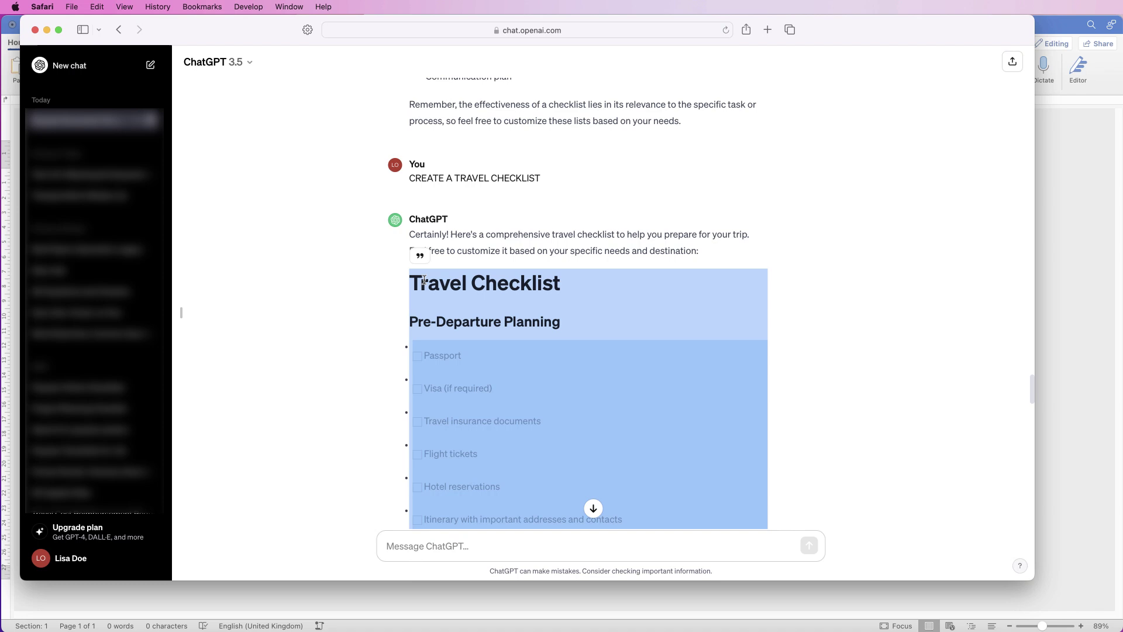
# Step: Return to the Word document and set the page margins to the narrow preset with 1.27 cm on all sides
pyautogui.click(1065, 206)
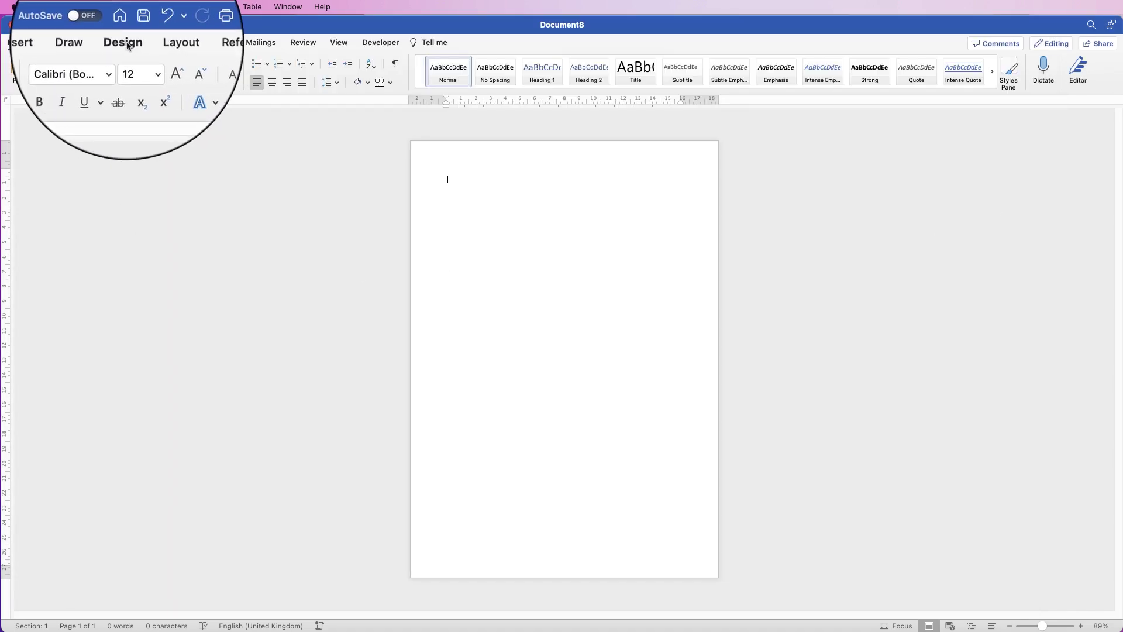
pyautogui.click(163, 44)
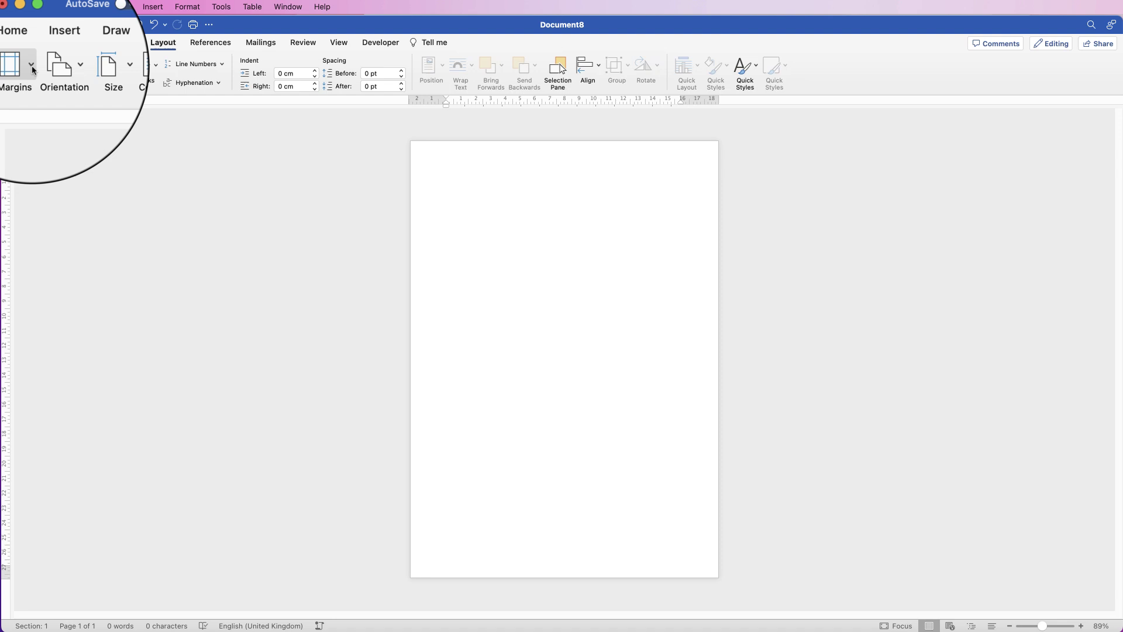
pyautogui.click(29, 65)
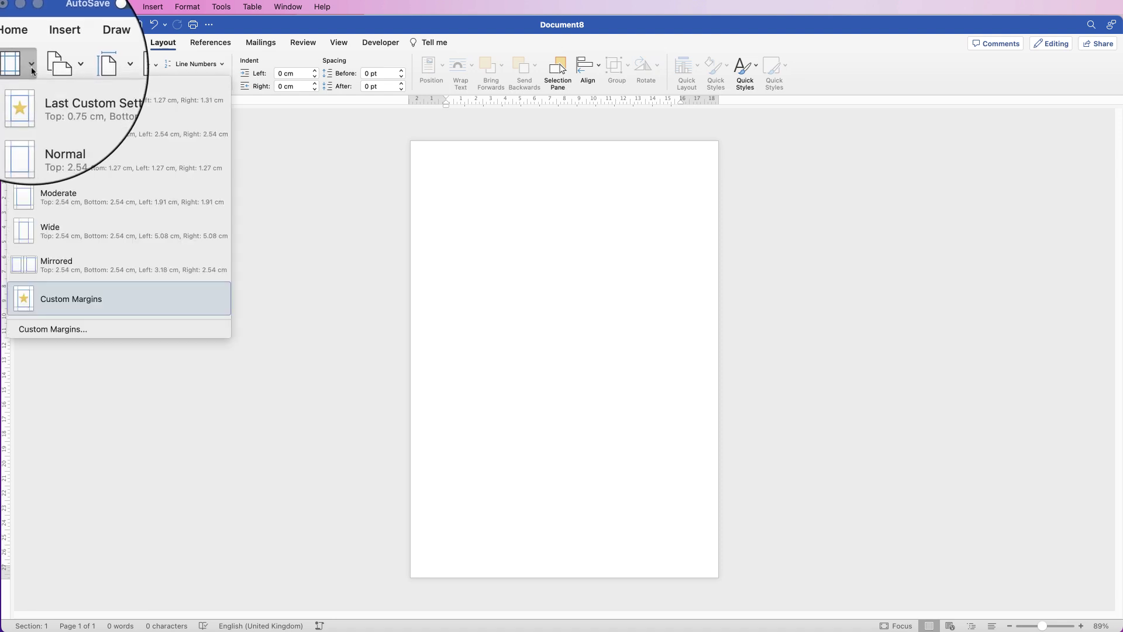
pyautogui.click(49, 168)
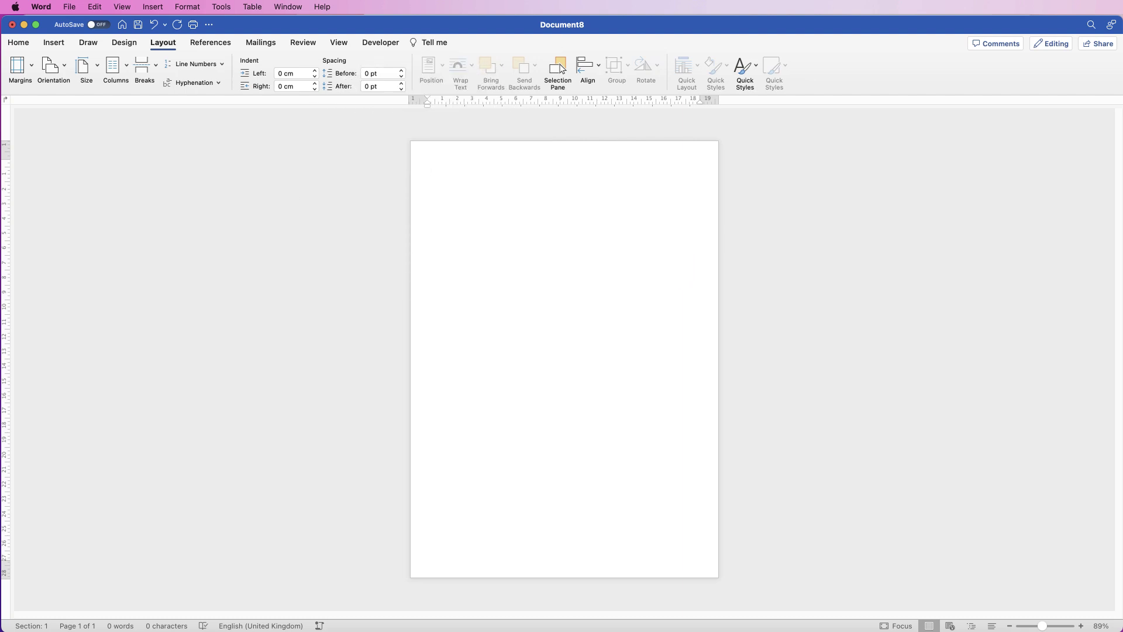
# Step: Paste the copied travel checklist into the blank document using the Match Formatting paste option
pyautogui.click(18, 42)
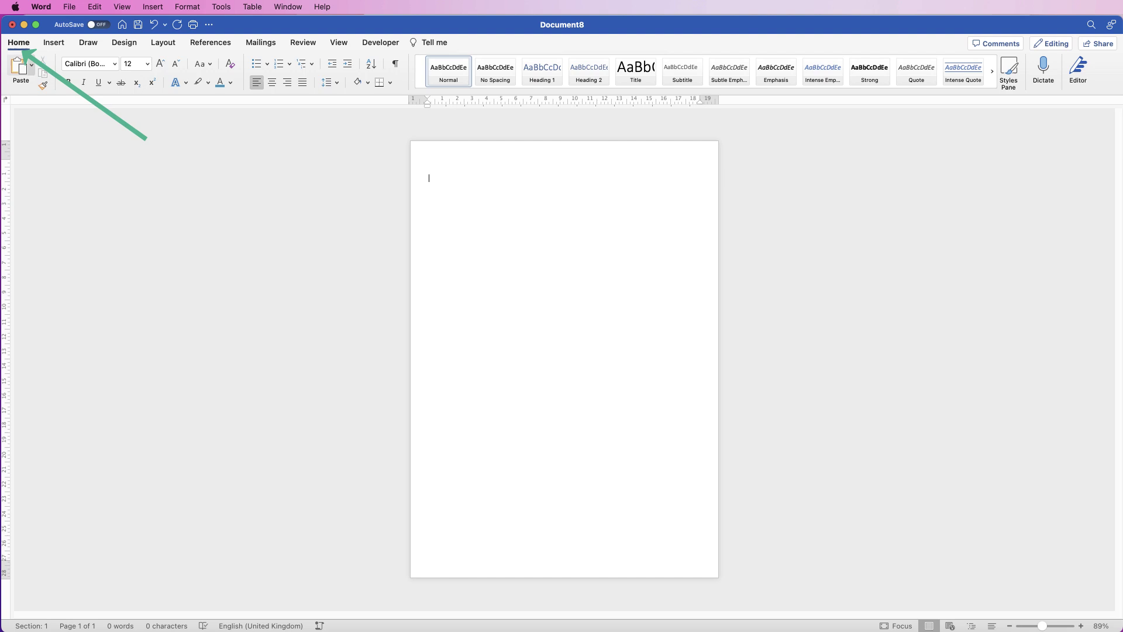
pyautogui.click(31, 65)
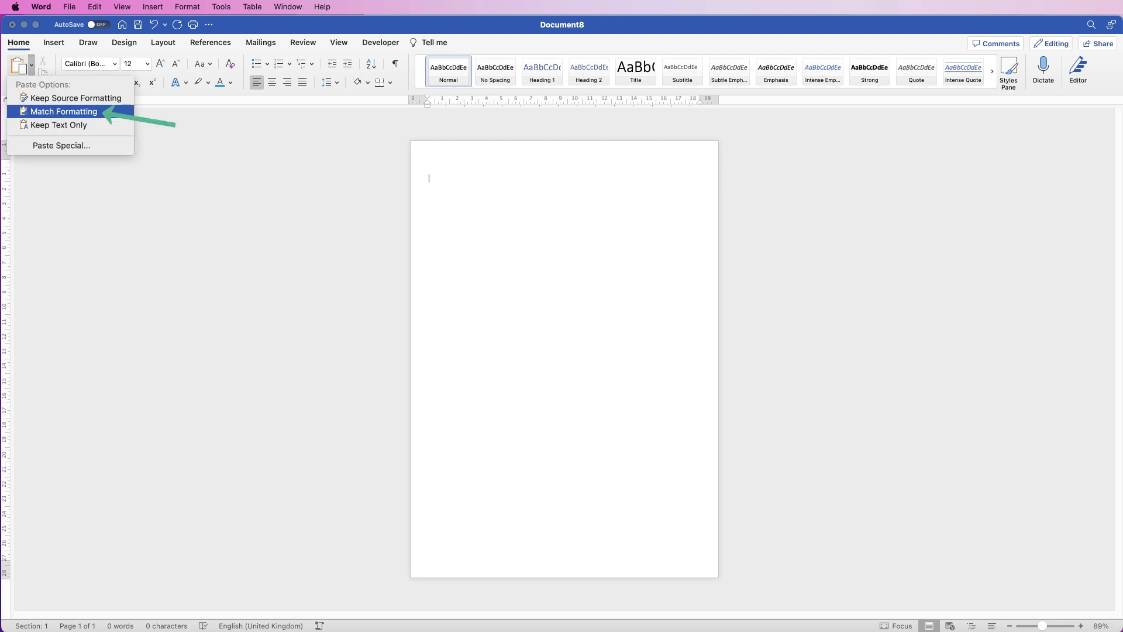
pyautogui.click(63, 112)
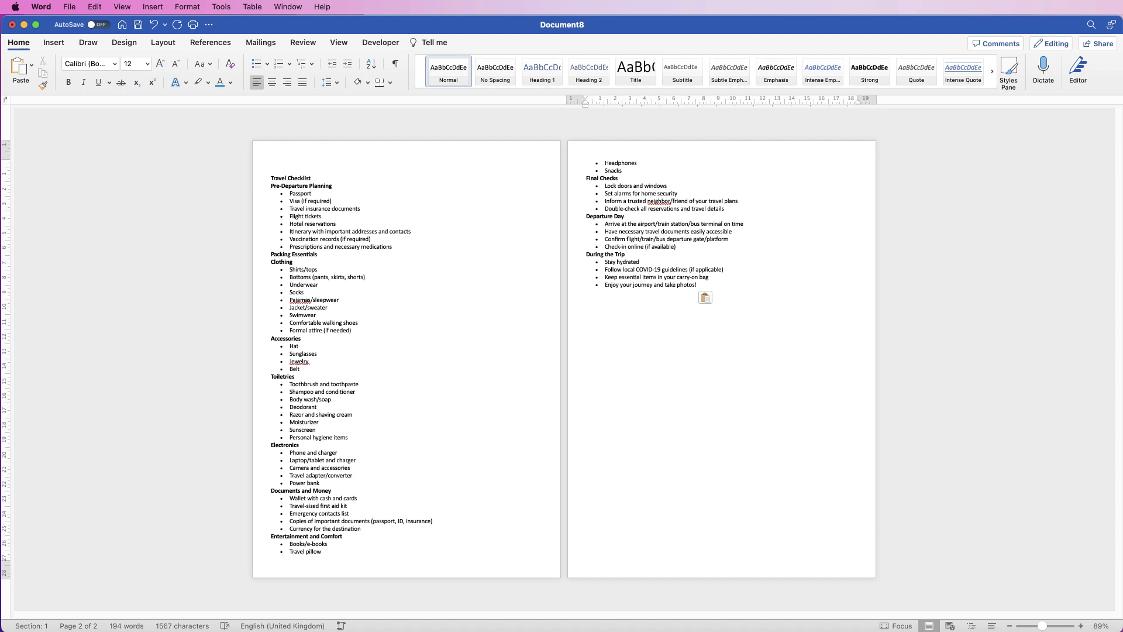
# Step: Insert a table with 4 columns and 35 rows on the empty line above the Travel Checklist heading
pyautogui.click(271, 163)
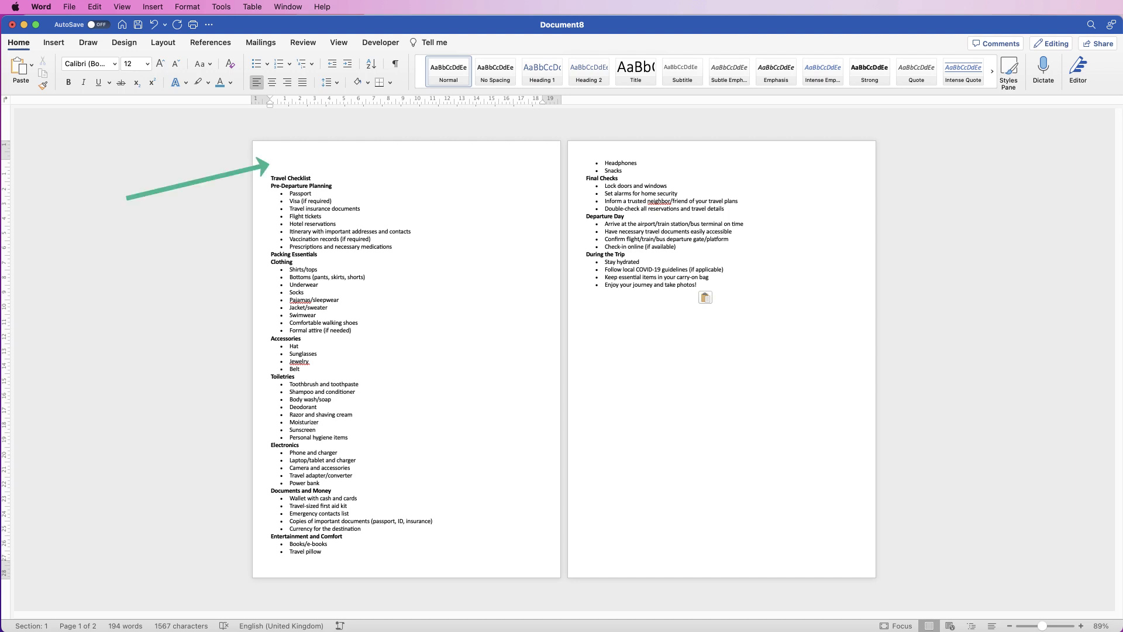
pyautogui.click(53, 42)
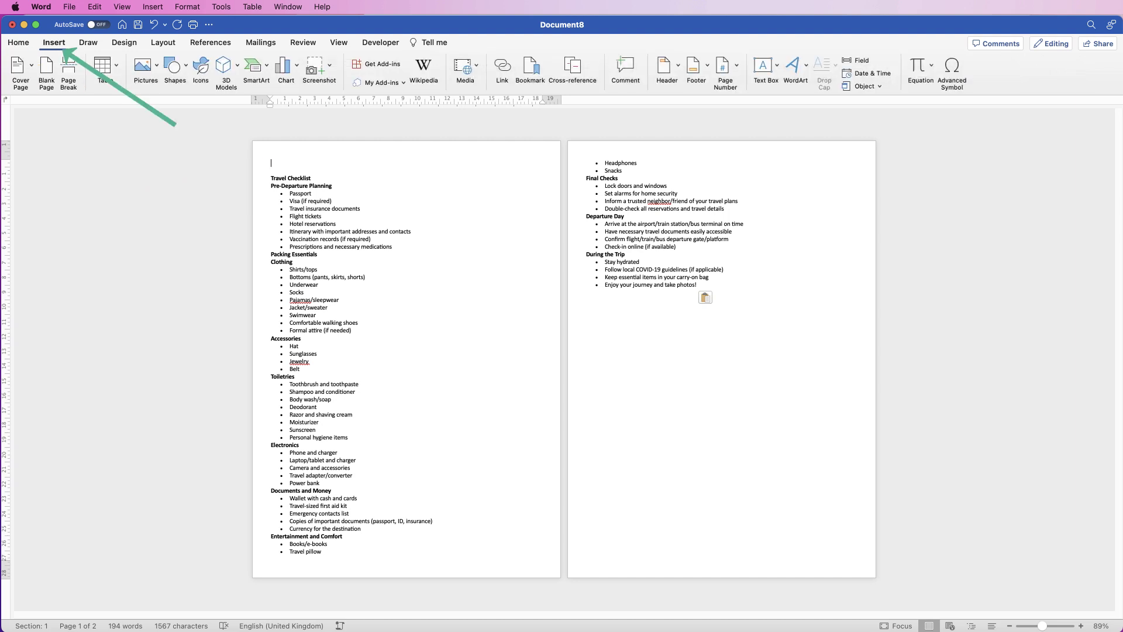
pyautogui.click(102, 65)
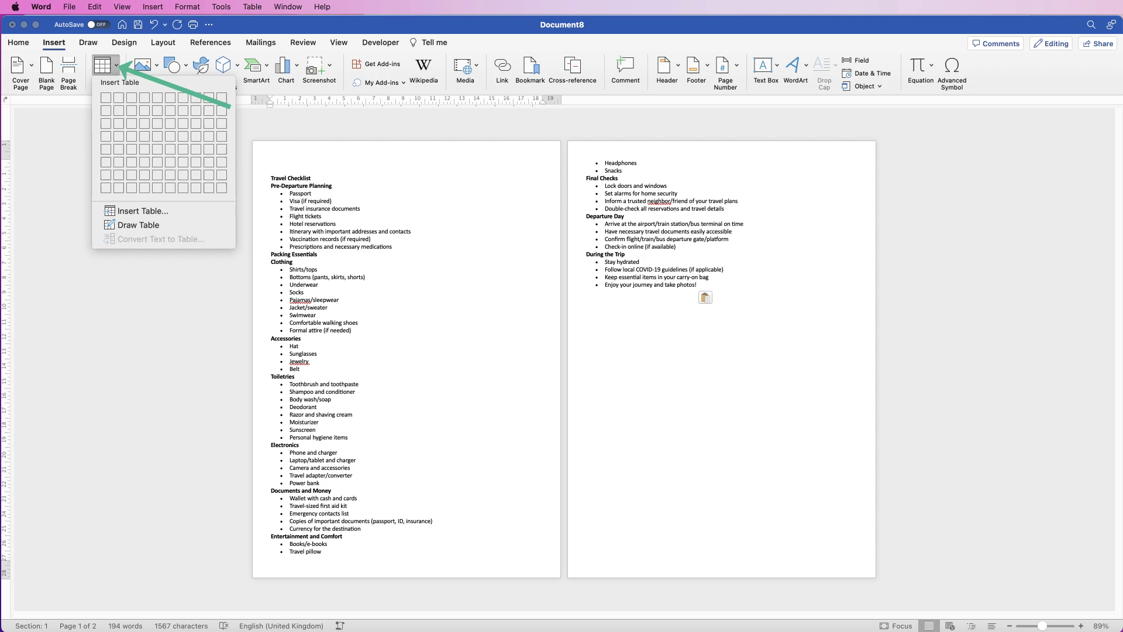
pyautogui.click(143, 211)
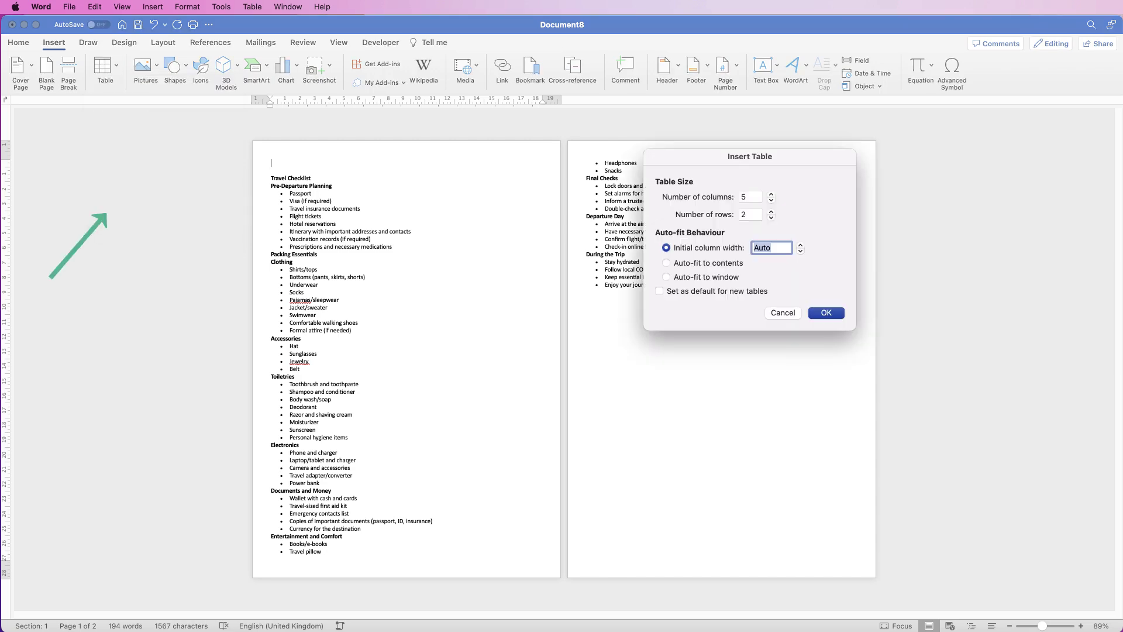
pyautogui.click(643, 210)
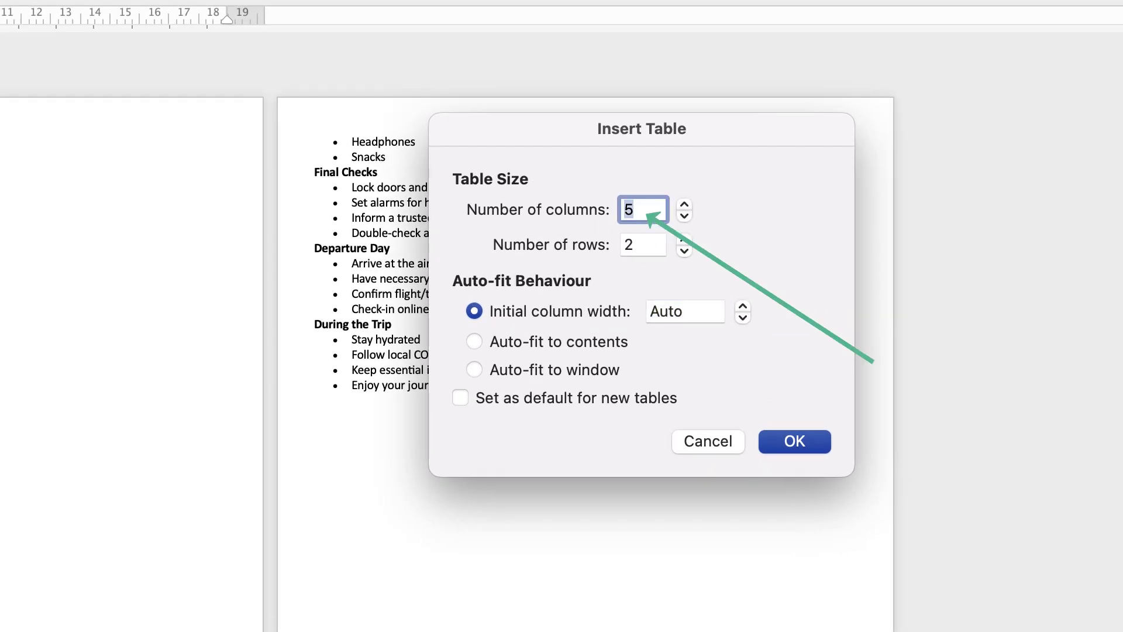
pyautogui.write('4')
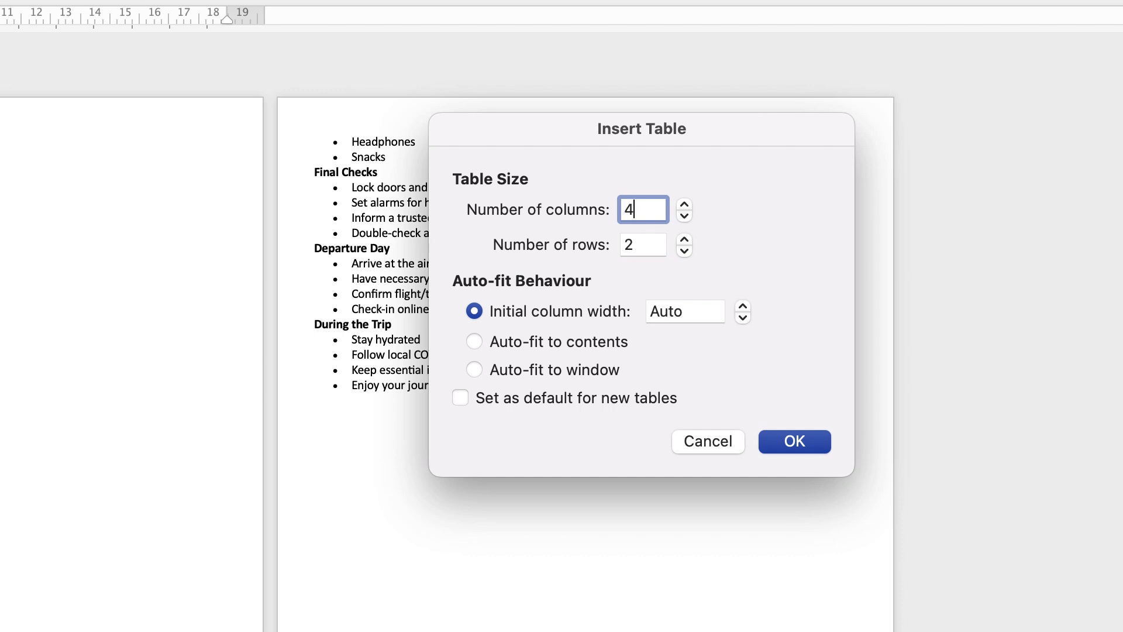
pyautogui.press('Tab')
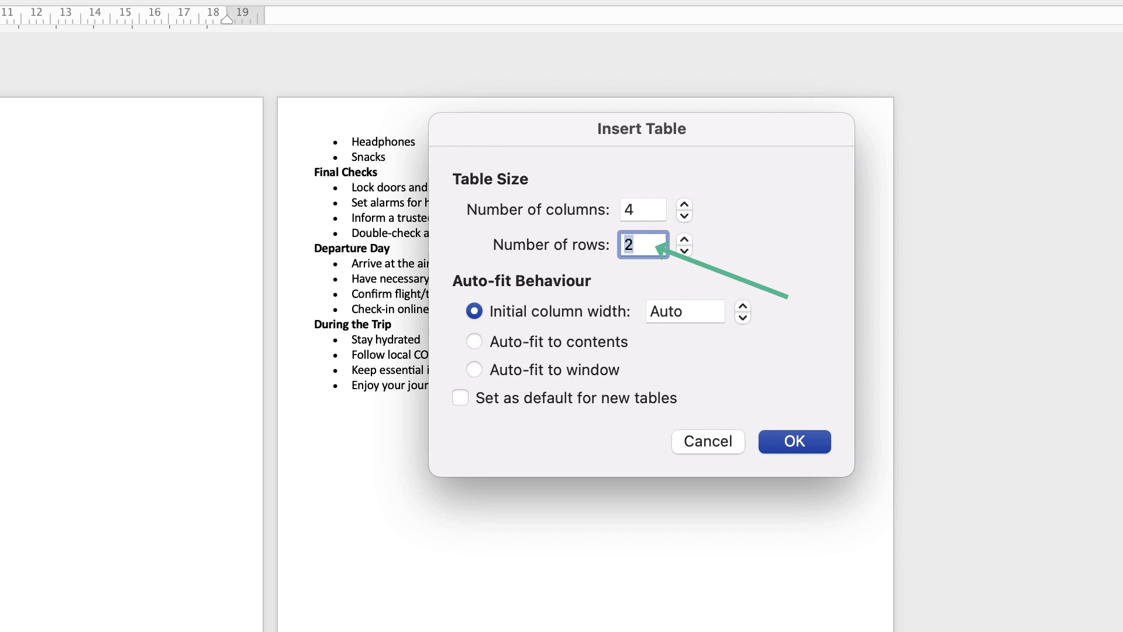
pyautogui.write('35')
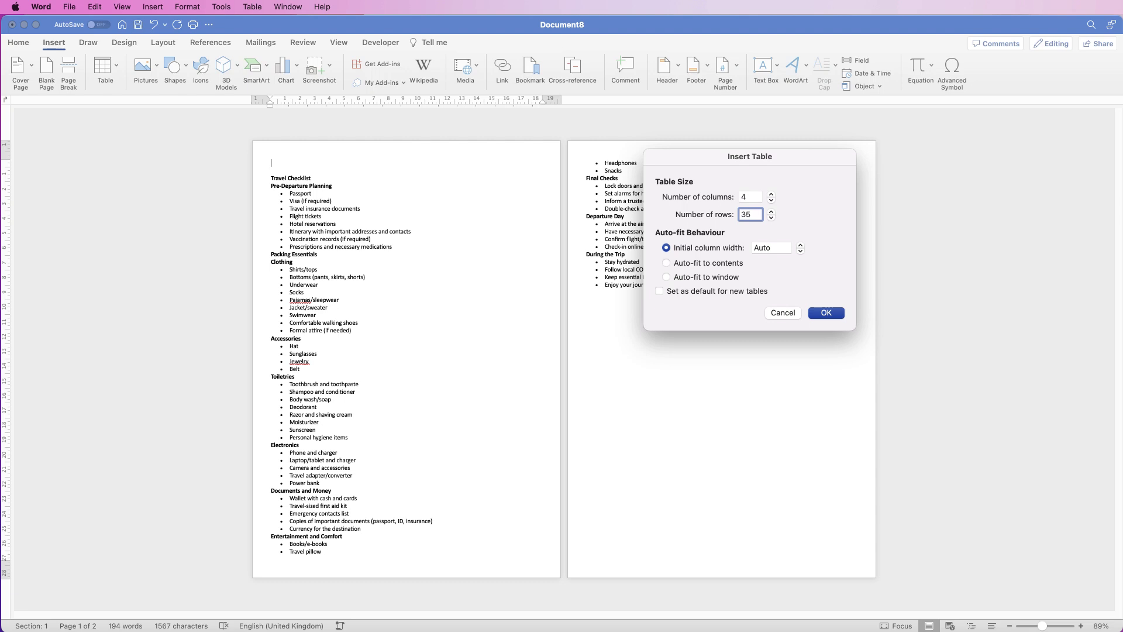
pyautogui.press('Return')
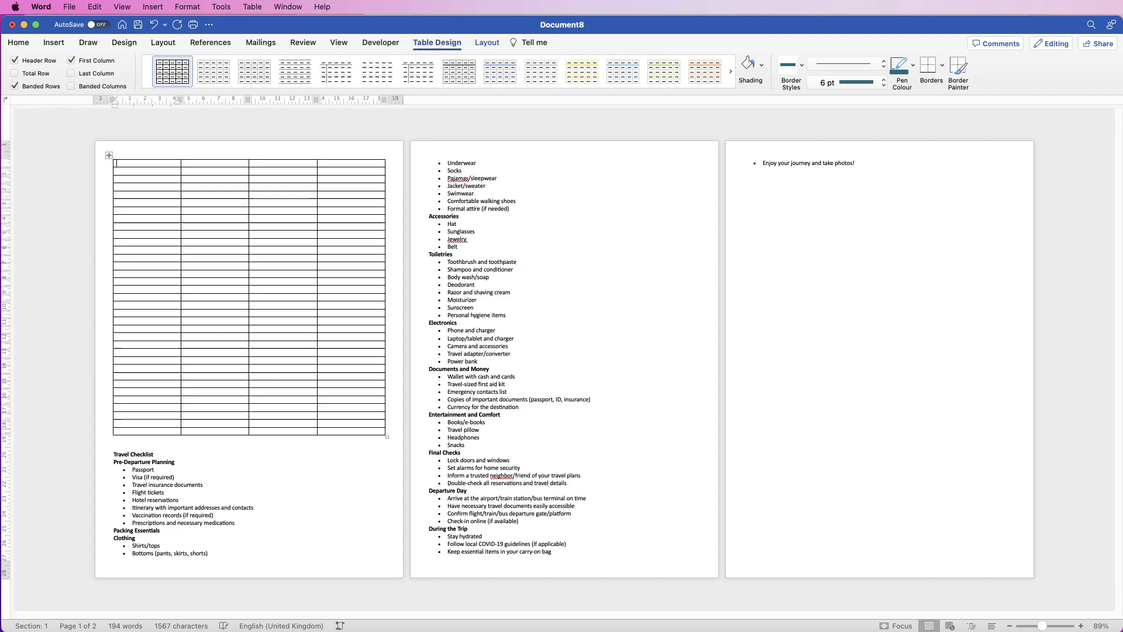
# Step: Widen the table's first and third columns, leaving the second and fourth as narrow checkbox columns
pyautogui.moveTo(181, 297); pyautogui.dragTo(180, 297)
pyautogui.moveTo(180, 234); pyautogui.dragTo(231, 234)
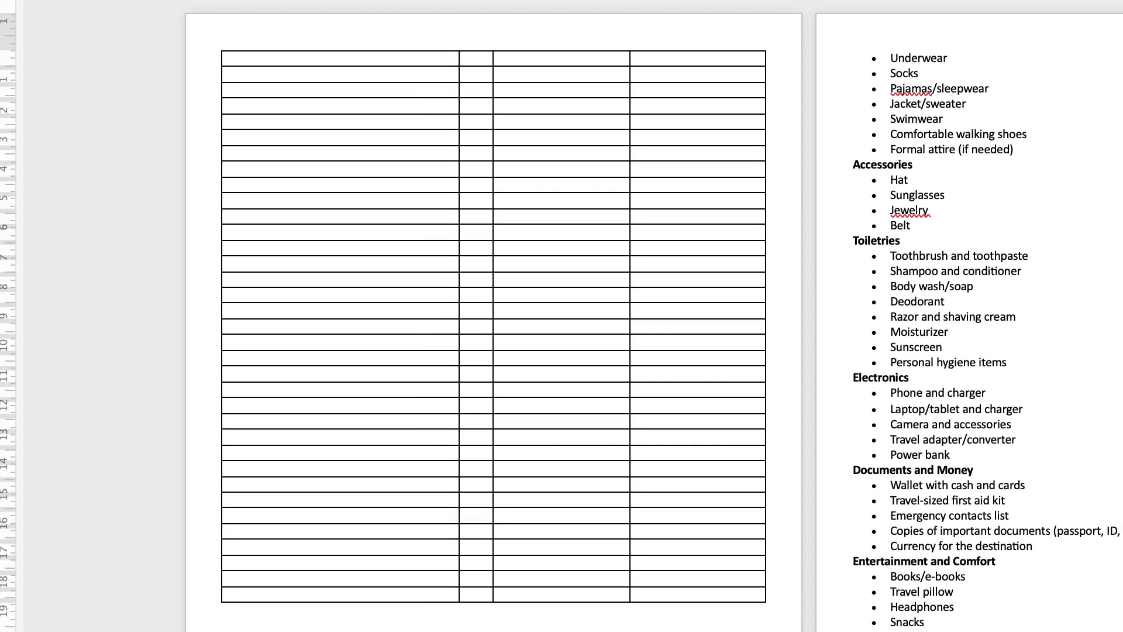
pyautogui.moveTo(459, 328); pyautogui.dragTo(471, 328)
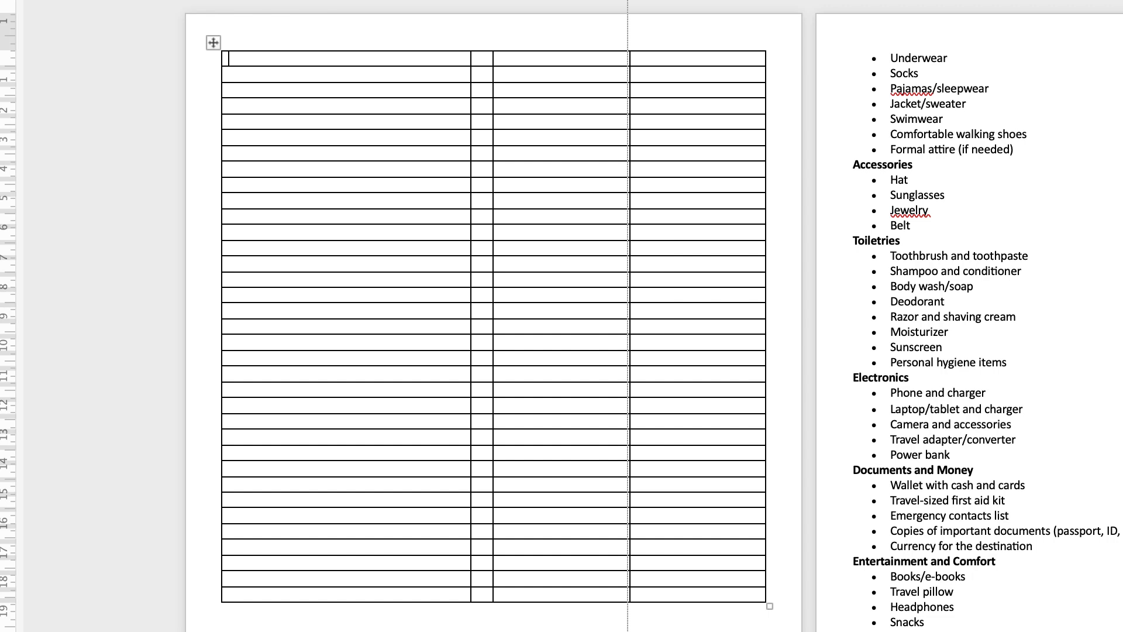
pyautogui.moveTo(631, 327); pyautogui.dragTo(746, 328)
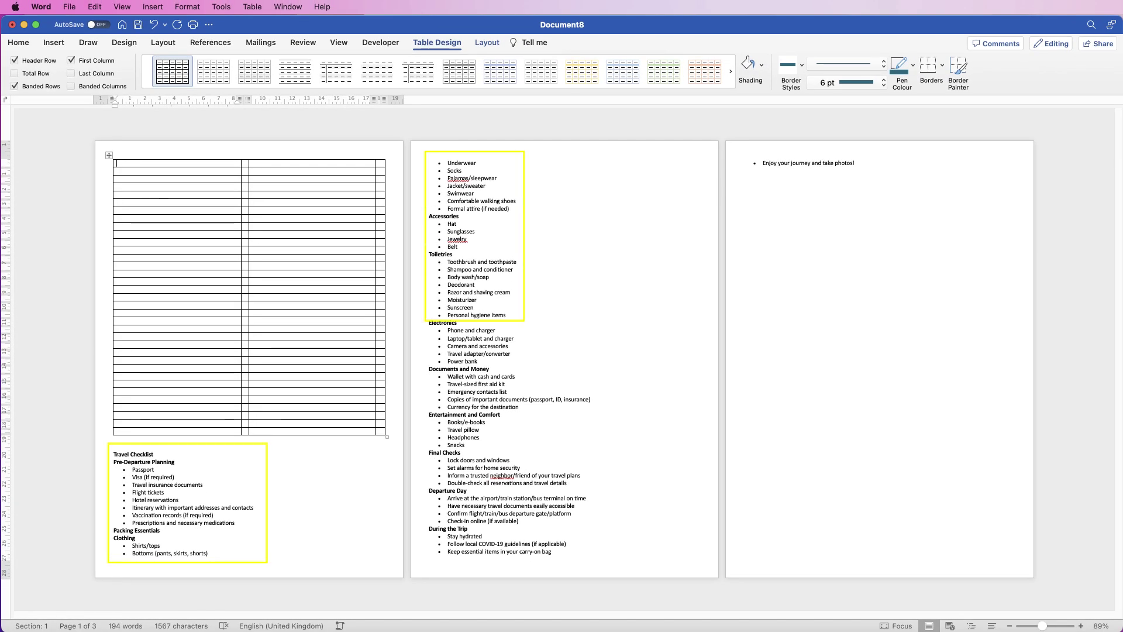
# Step: Copy the list from "Travel Checklist" through "Personal hygiene items" into the table's first column, one item per row
pyautogui.moveTo(506, 315)
pyautogui.mouseDown()
pyautogui.moveTo(448, 262)
pyautogui.moveTo(446, 185)
pyautogui.moveTo(380, 178)
pyautogui.mouseUp()
pyautogui.moveTo(176, 178); pyautogui.dragTo(114, 454)
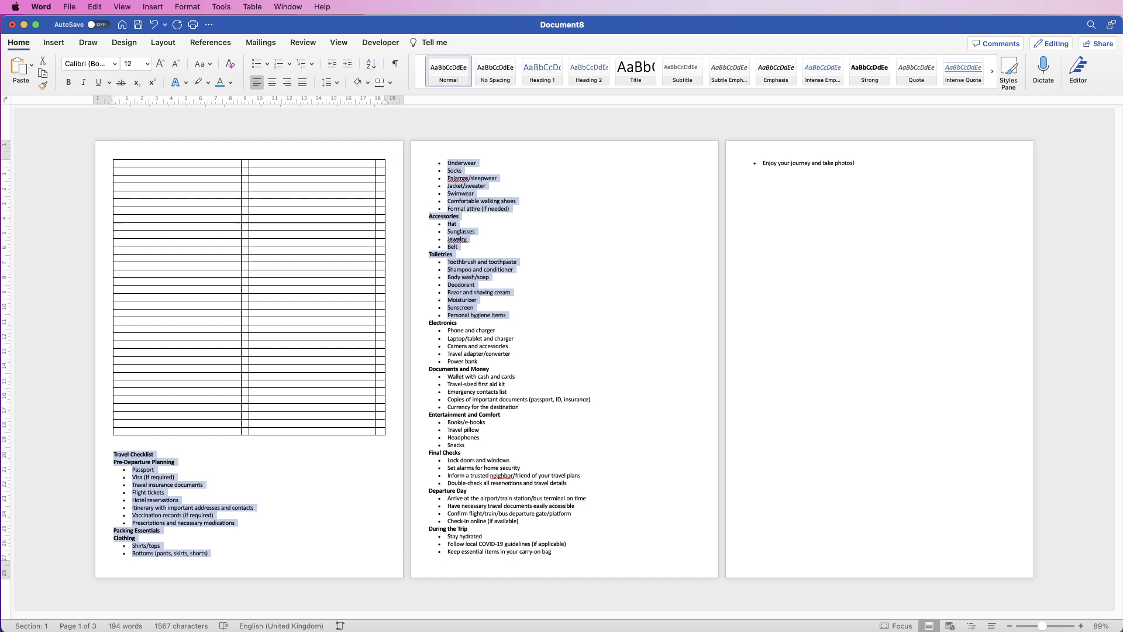
pyautogui.press('super+c')
pyautogui.click(176, 163)
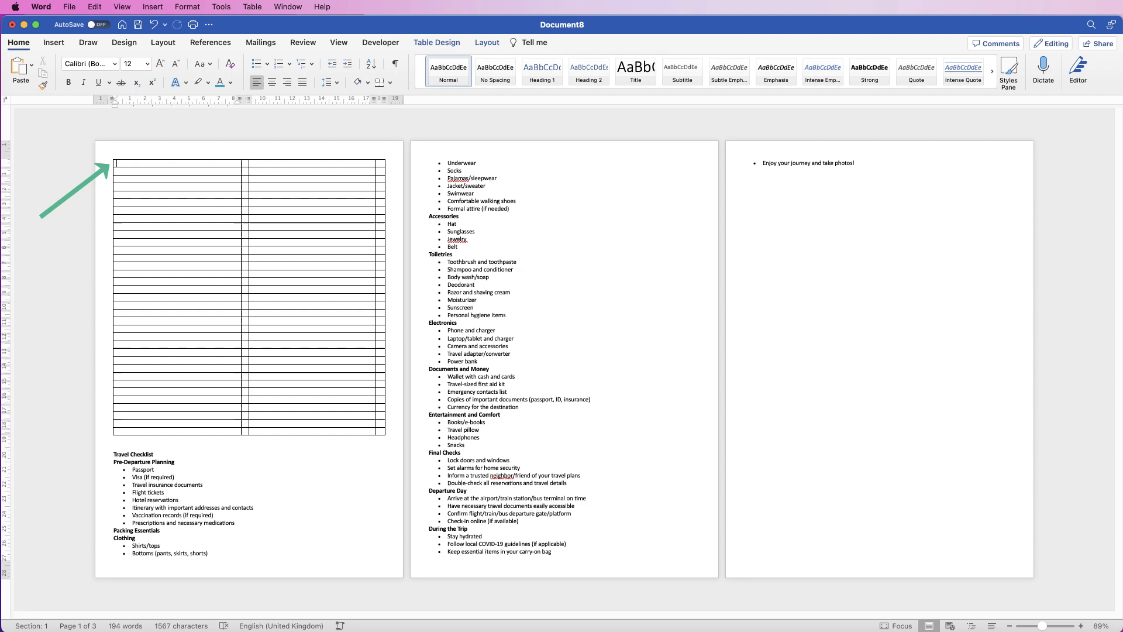
pyautogui.moveTo(120, 163); pyautogui.dragTo(176, 431)
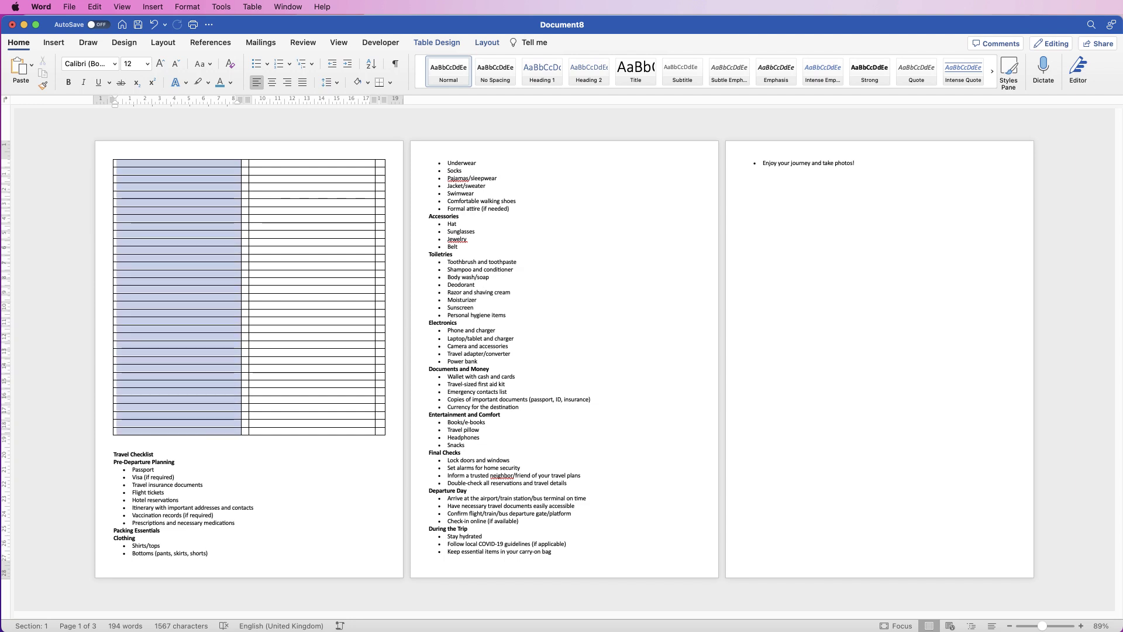
pyautogui.press('super+c')
pyautogui.click(20, 68)
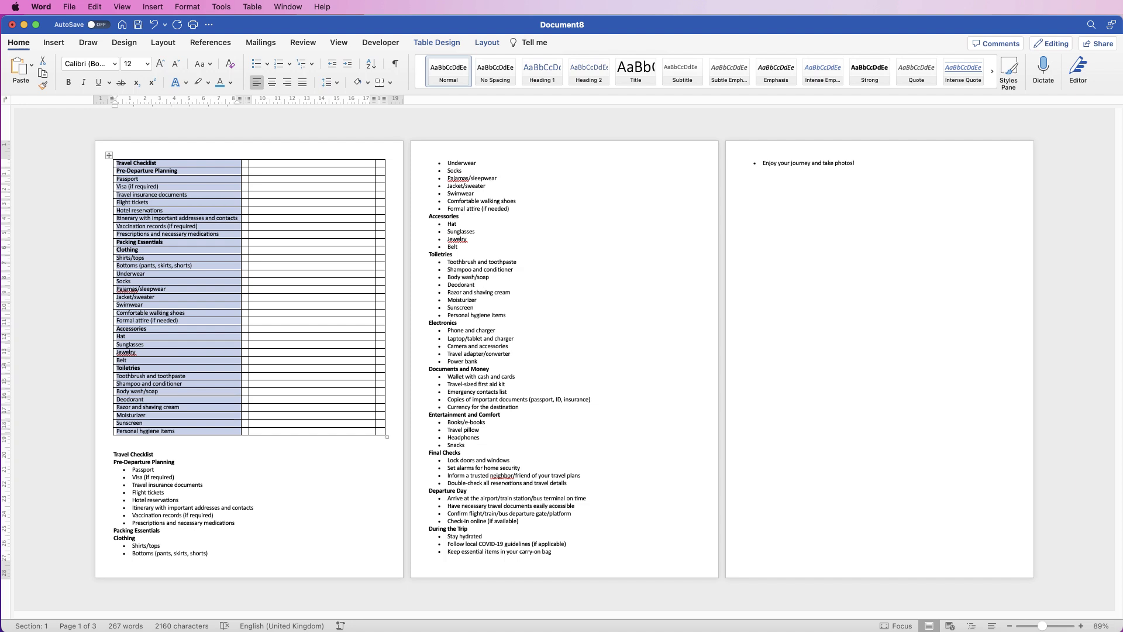
# Step: Insert an extra row below the table's last row and undo the insertion
pyautogui.click(252, 431)
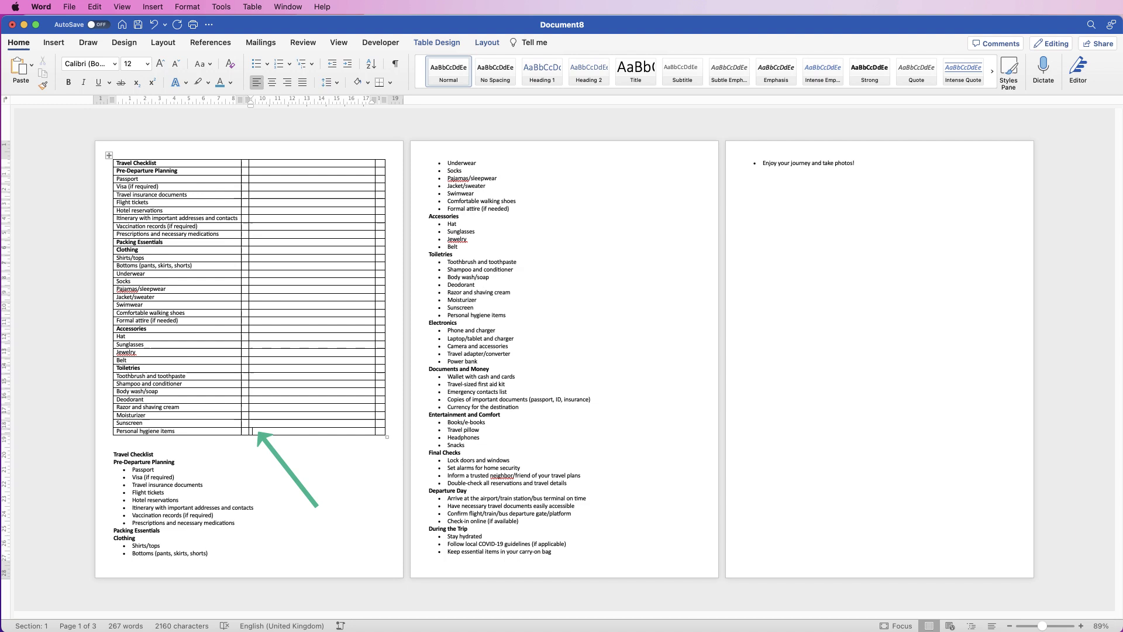
pyautogui.click(487, 42)
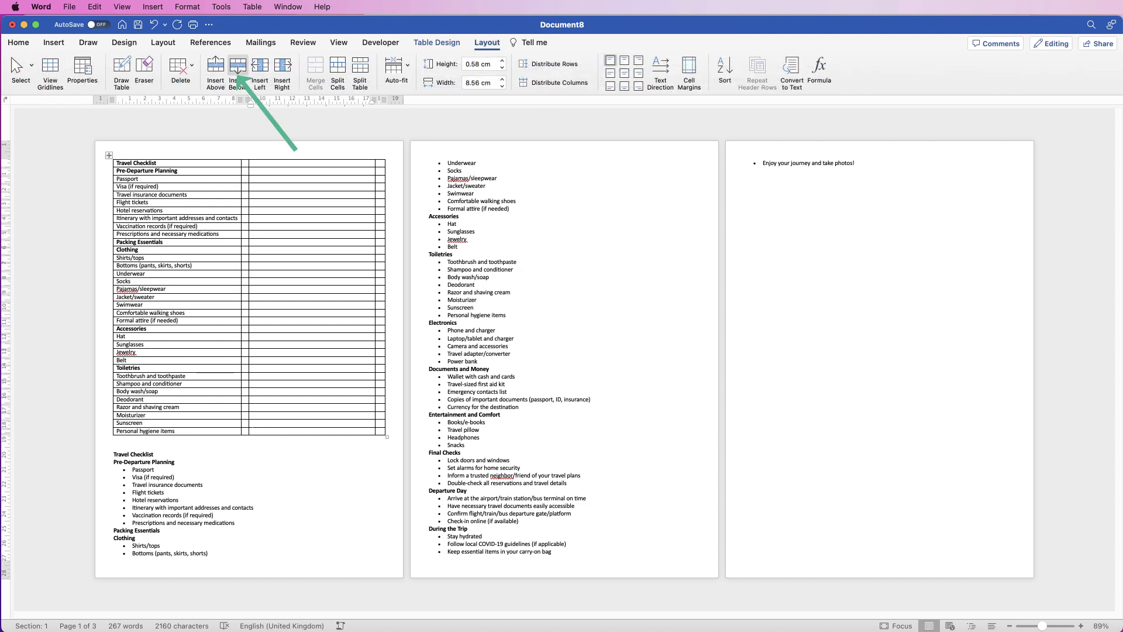
pyautogui.click(238, 69)
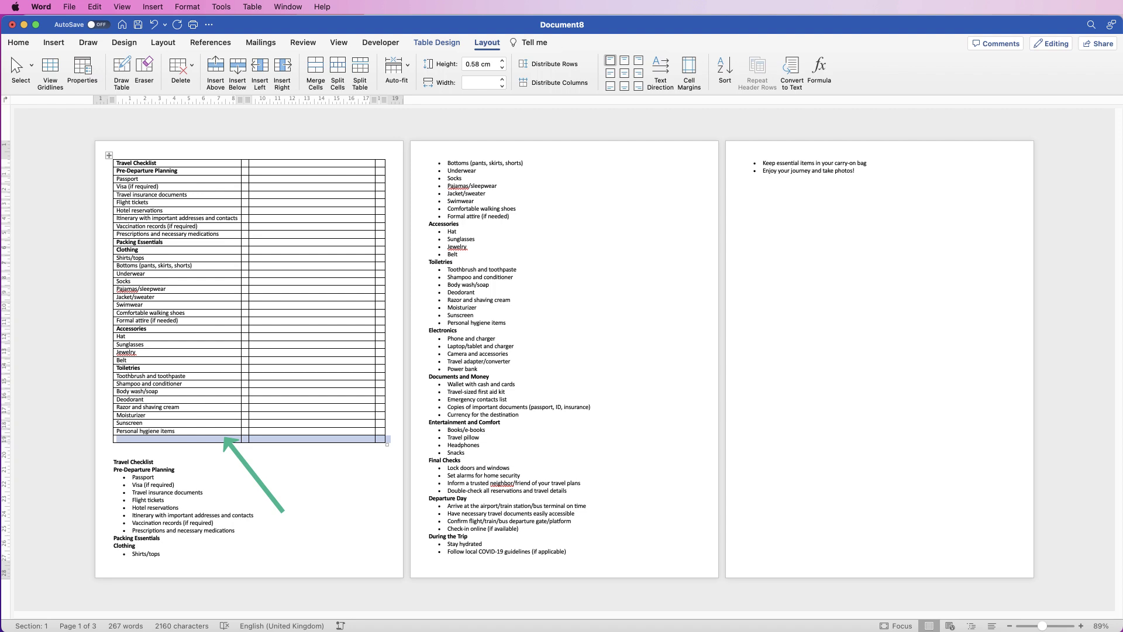
pyautogui.press('super+z')
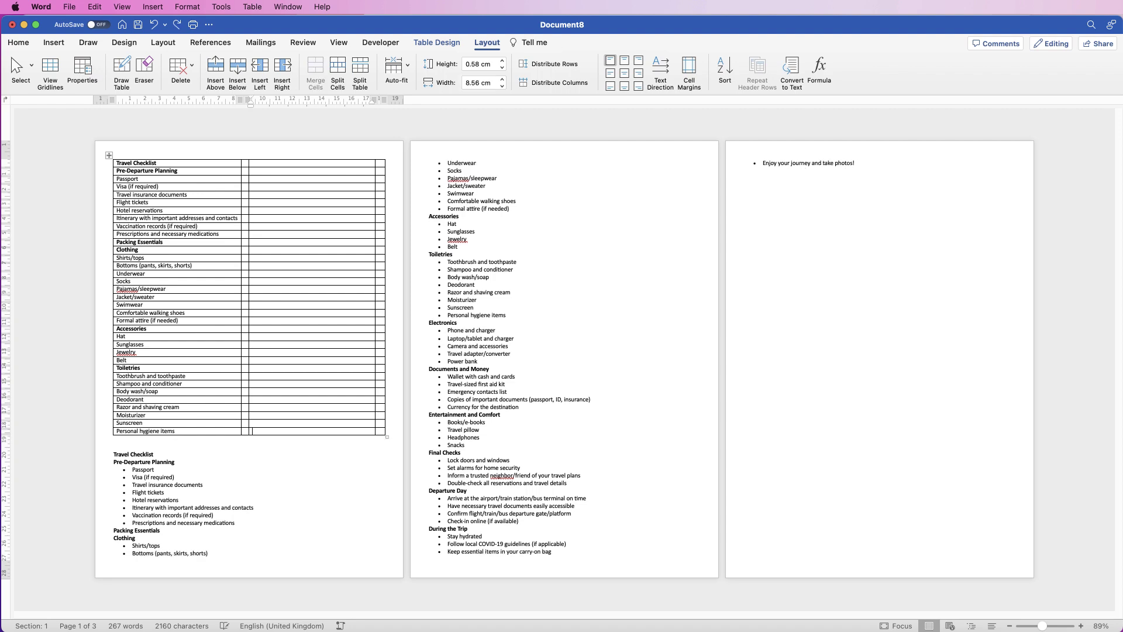
# Step: Copy the items from "Electronics" through "Enjoy your journey and take photos!" into the table's third column, and delete the original list below the table
pyautogui.moveTo(855, 163); pyautogui.dragTo(429, 323)
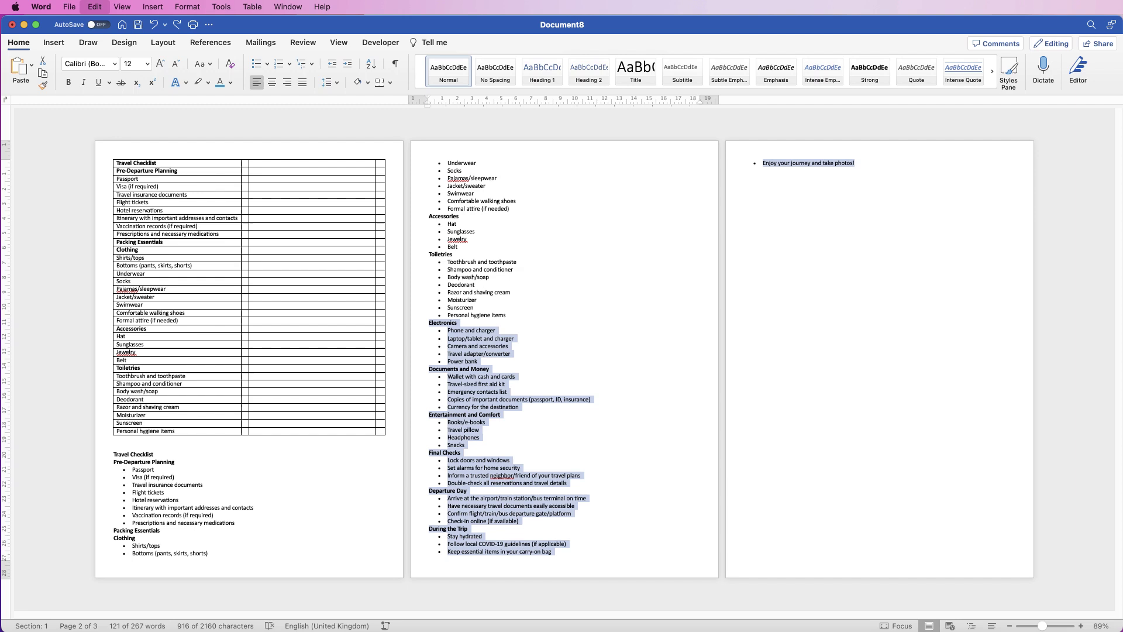
pyautogui.moveTo(253, 163); pyautogui.dragTo(310, 423)
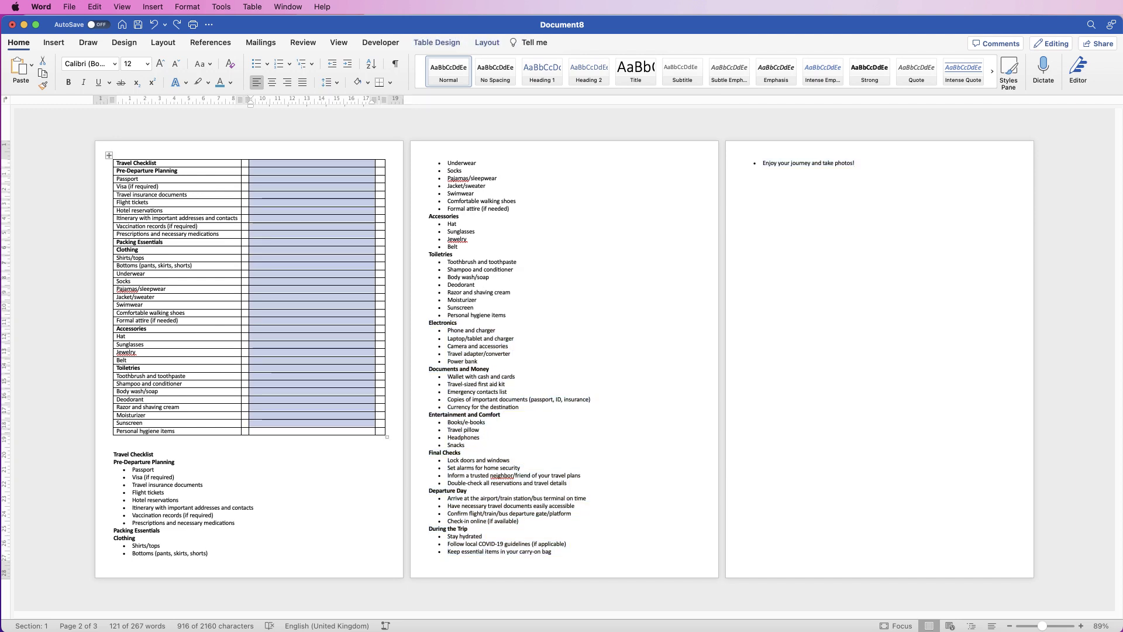
pyautogui.click(20, 67)
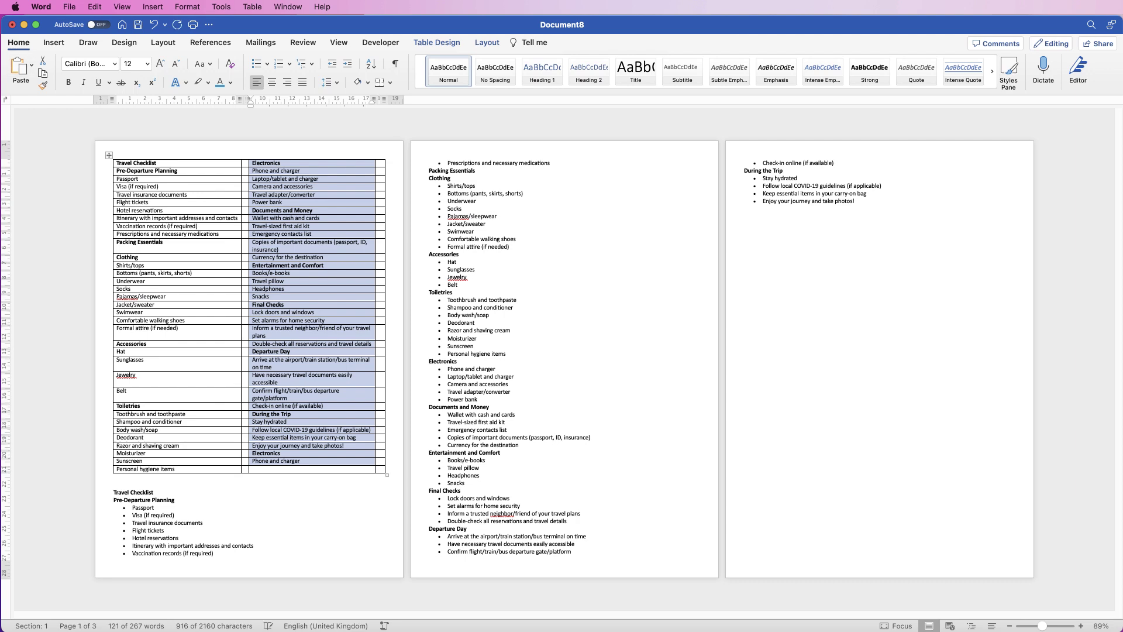
pyautogui.moveTo(855, 201); pyautogui.dragTo(113, 492)
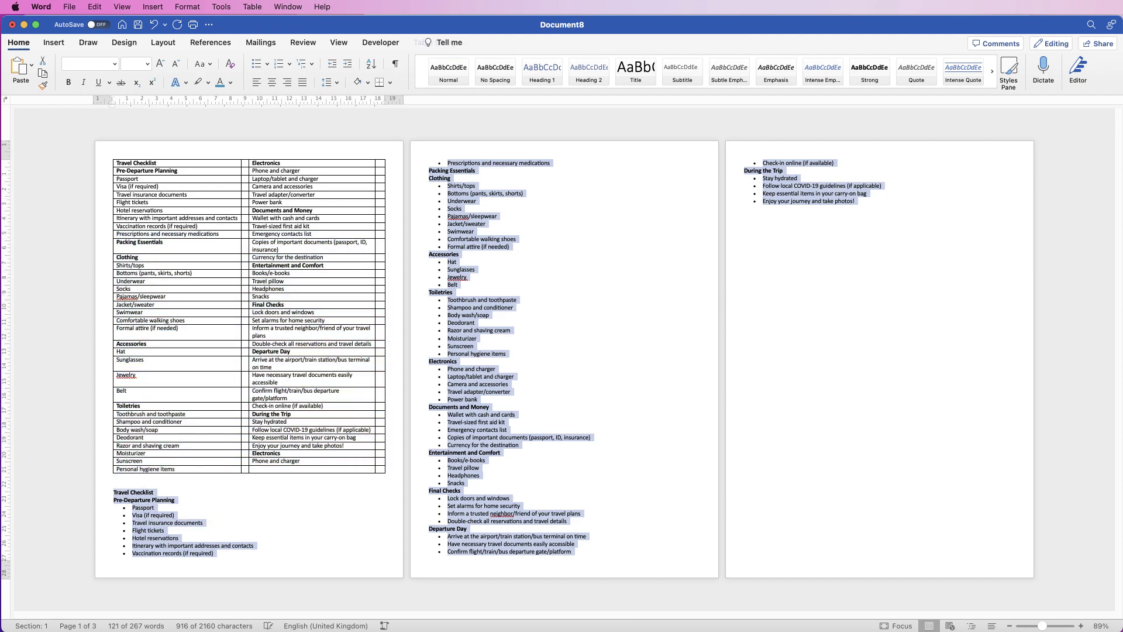
pyautogui.press('Delete')
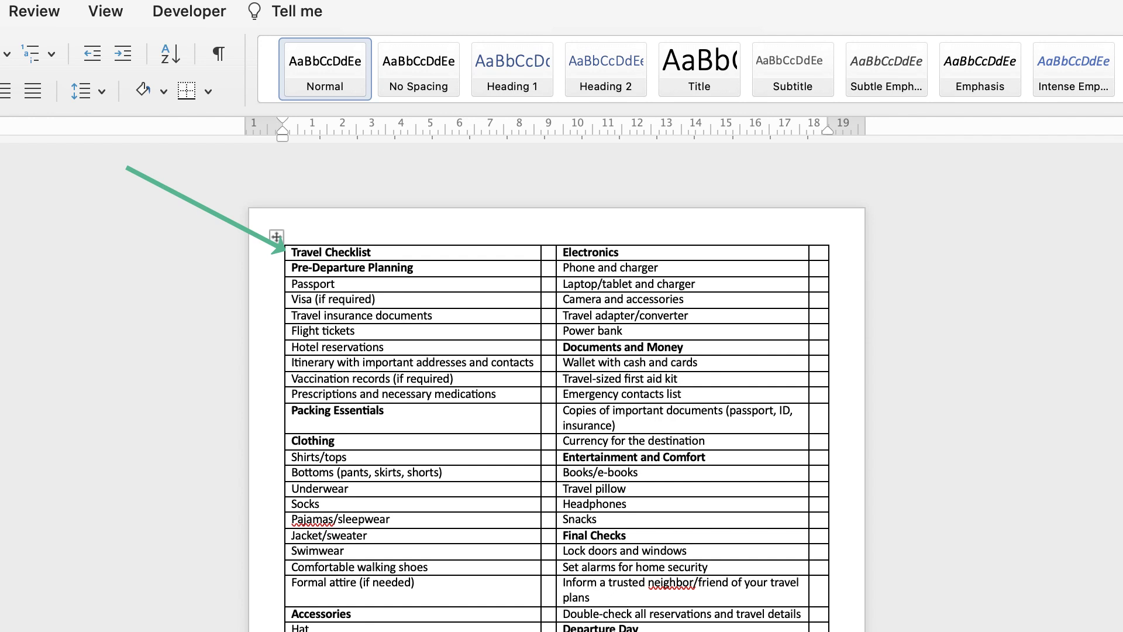
# Step: Insert a blank line above the table
pyautogui.click(291, 247)
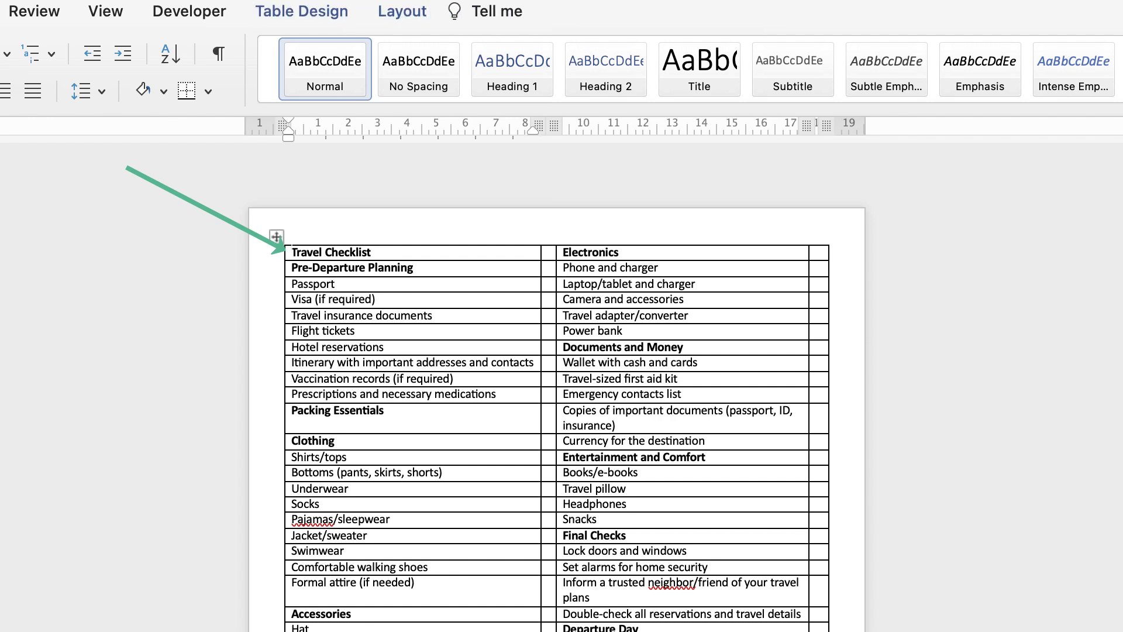
pyautogui.press('Return')
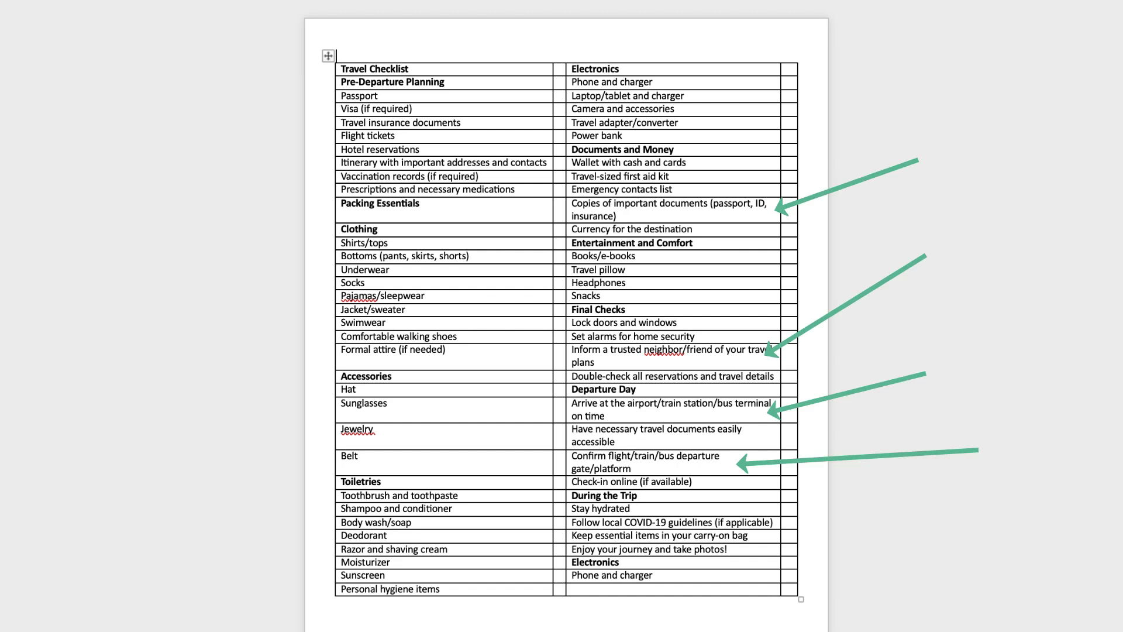
# Step: Apply the Fit text cell option to the five third-column items that wrap onto two lines
pyautogui.moveTo(595, 362); pyautogui.dragTo(571, 350)
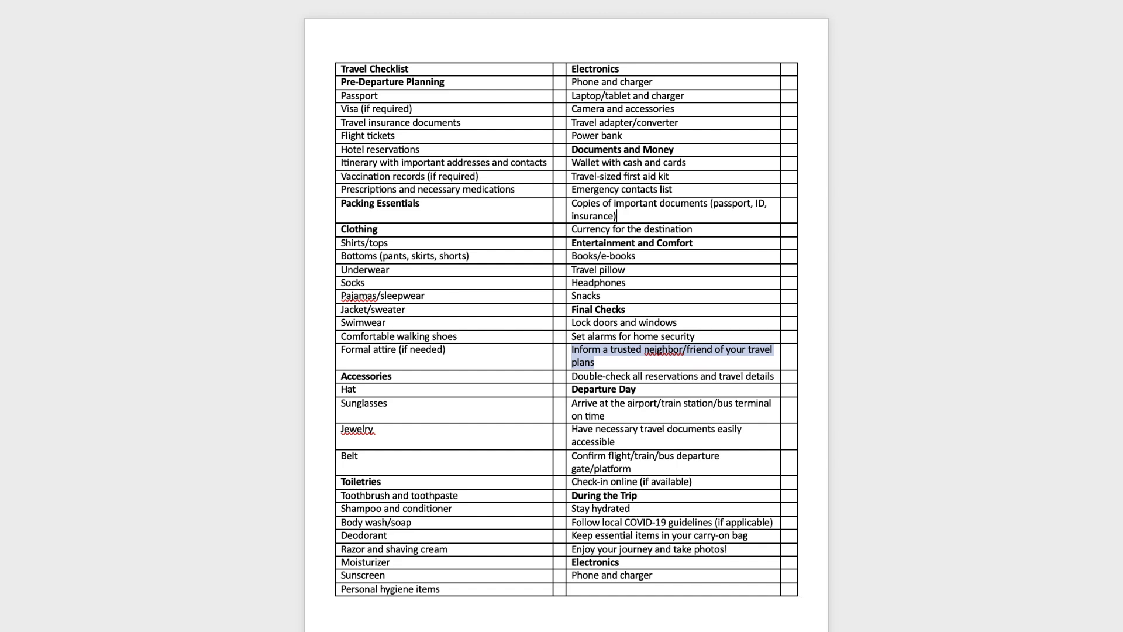
pyautogui.moveTo(616, 216); pyautogui.dragTo(572, 203)
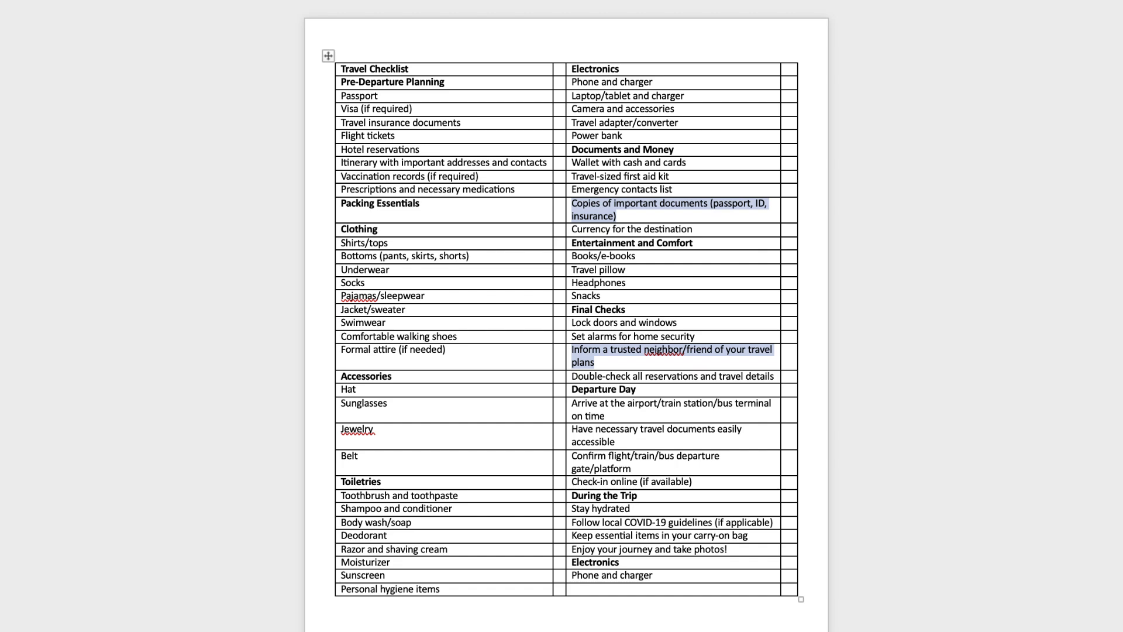
pyautogui.moveTo(605, 416); pyautogui.dragTo(572, 403)
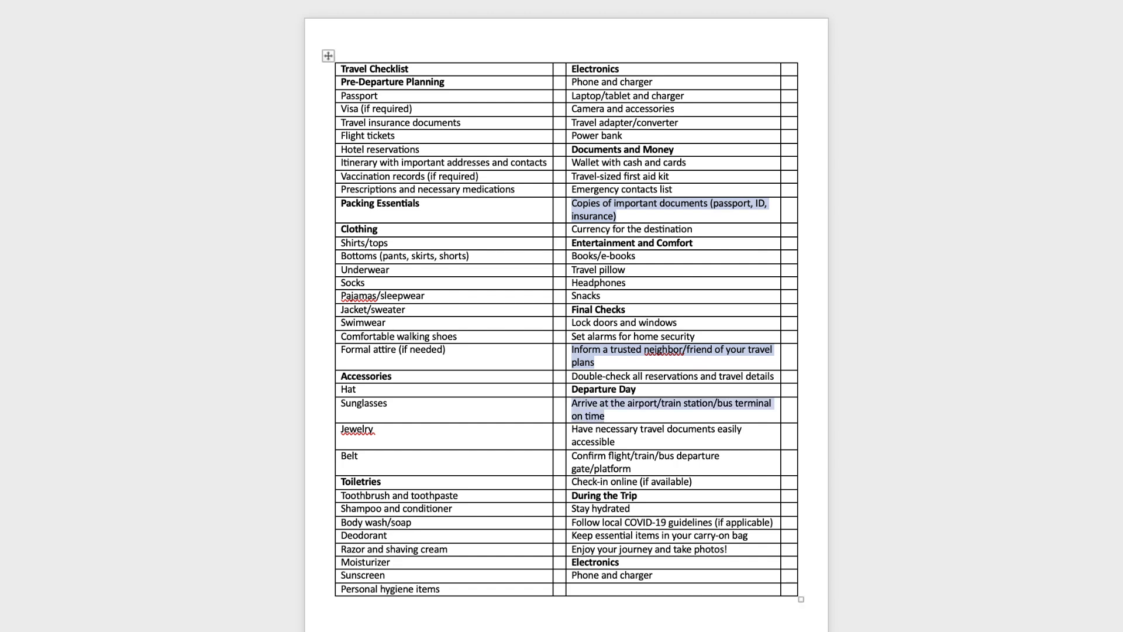
pyautogui.moveTo(615, 441); pyautogui.dragTo(571, 429)
pyautogui.moveTo(631, 469); pyautogui.dragTo(572, 456)
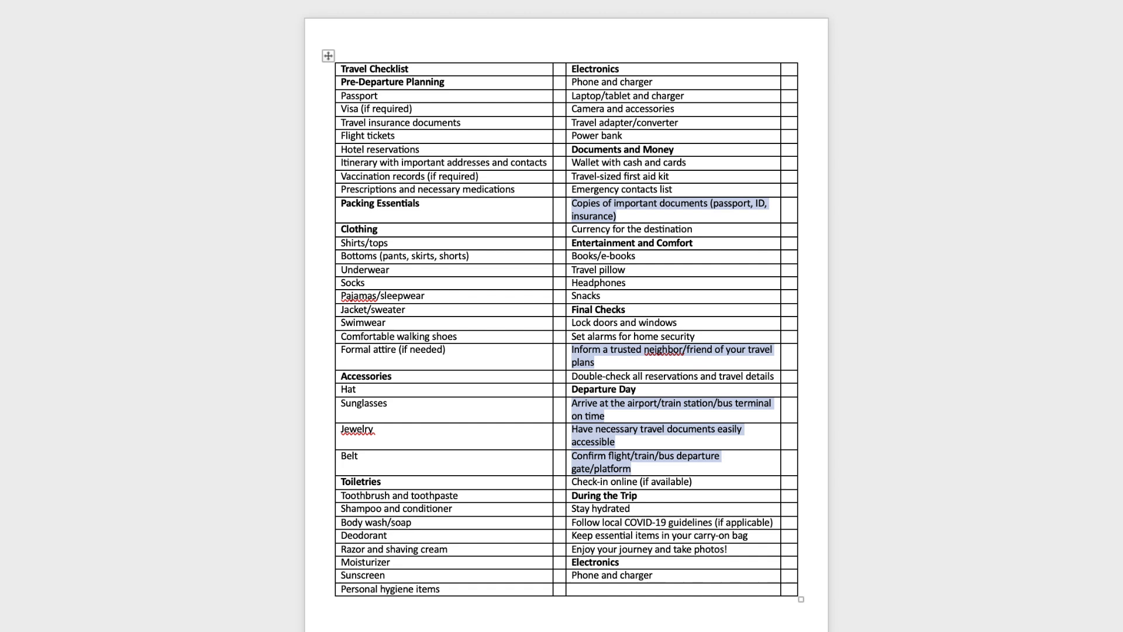
pyautogui.rightClick(590, 211)
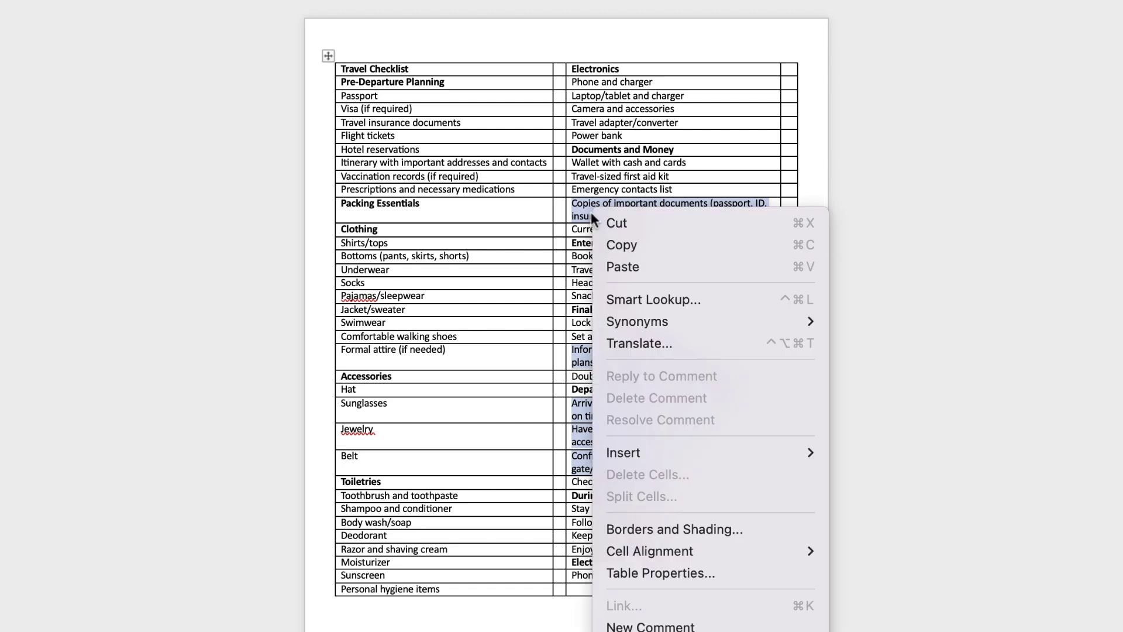
pyautogui.click(644, 572)
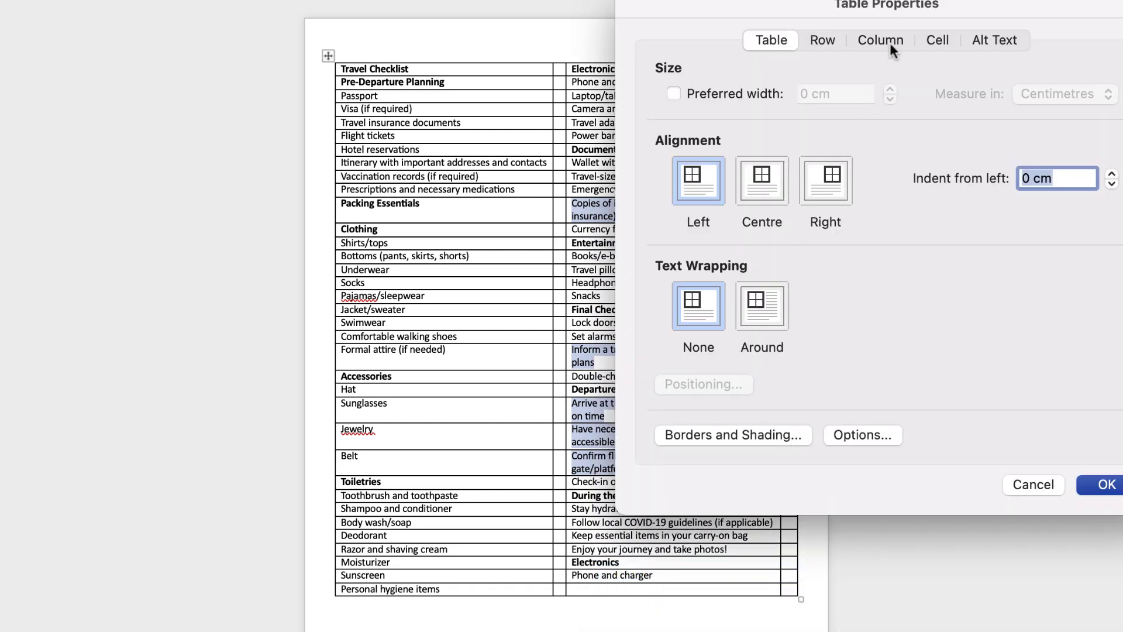
pyautogui.click(937, 40)
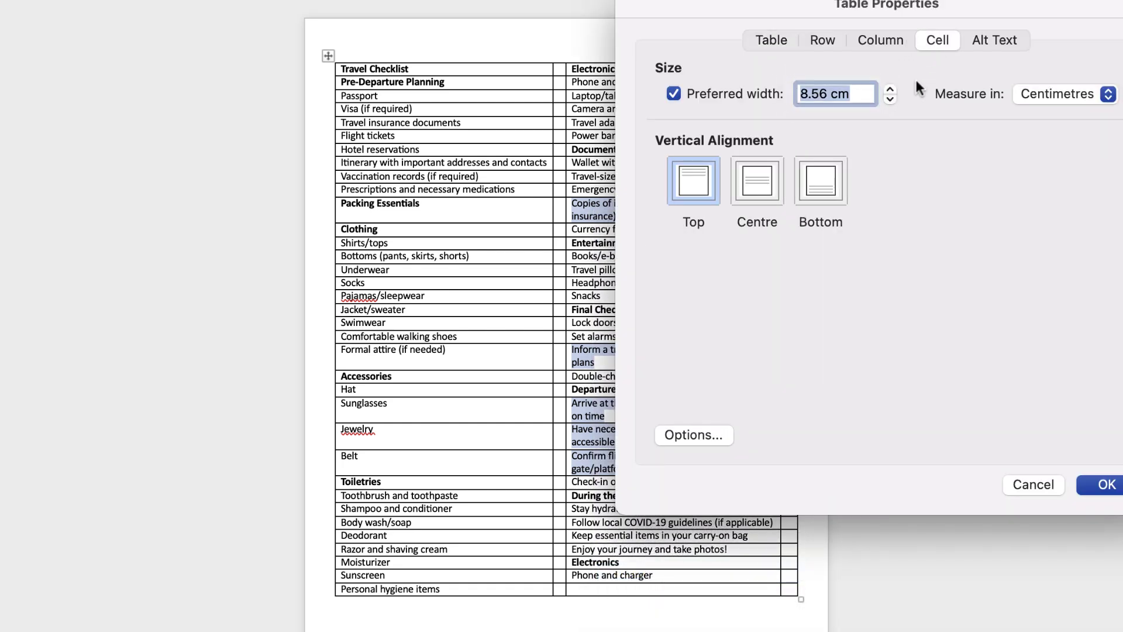
pyautogui.click(690, 434)
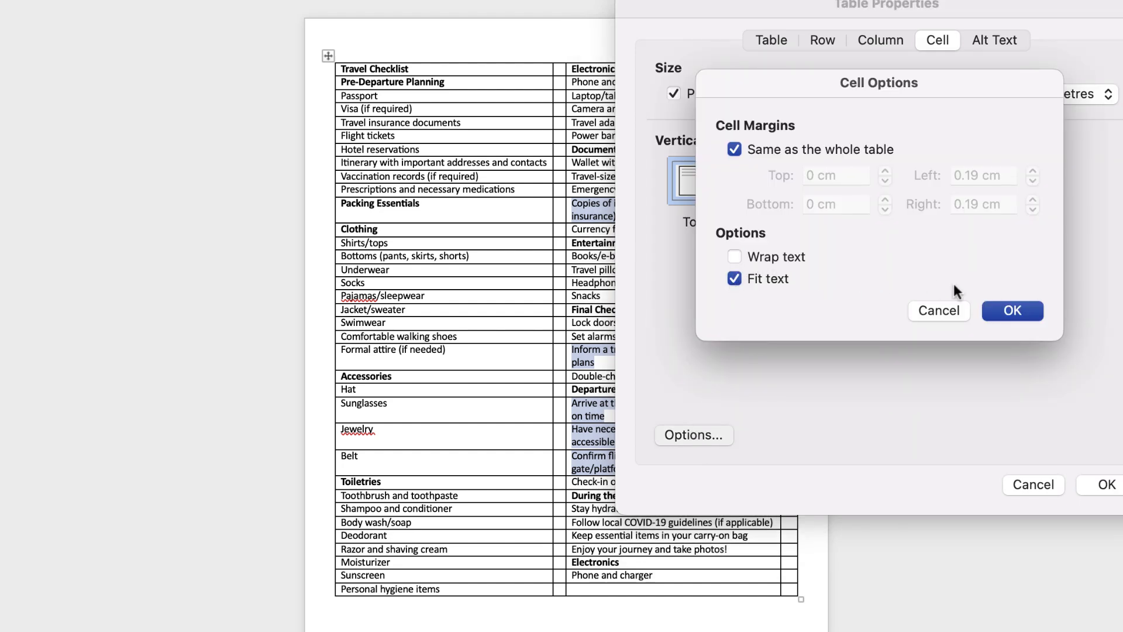
pyautogui.click(1013, 311)
pyautogui.click(1103, 484)
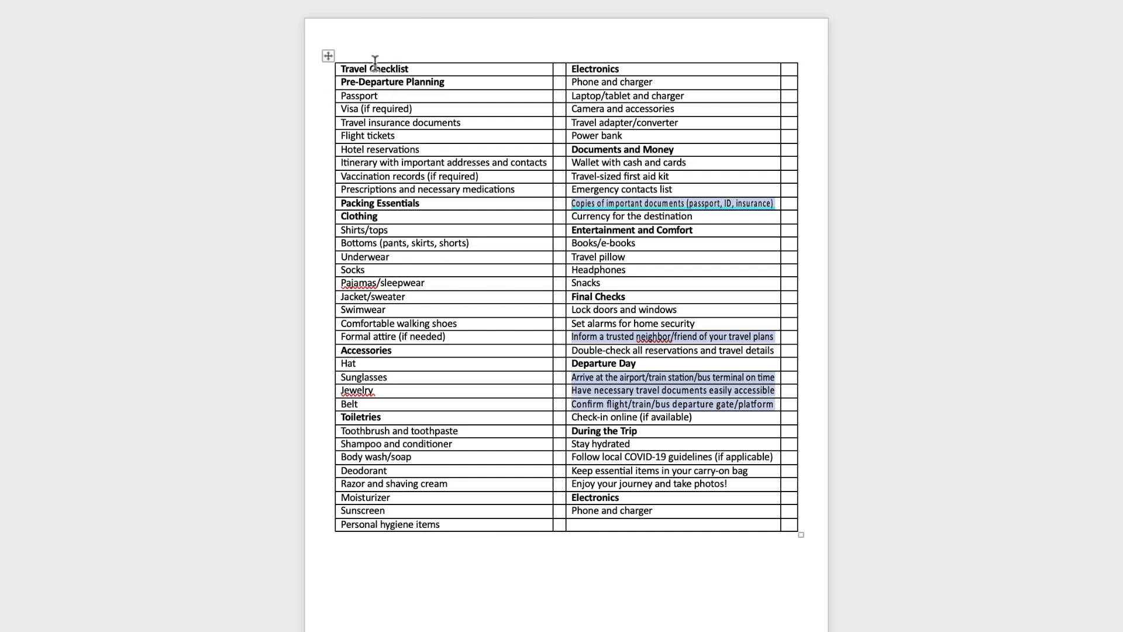
# Step: Set the row height of the whole table to 0.7 cm and align its cell text centre left
pyautogui.click(329, 56)
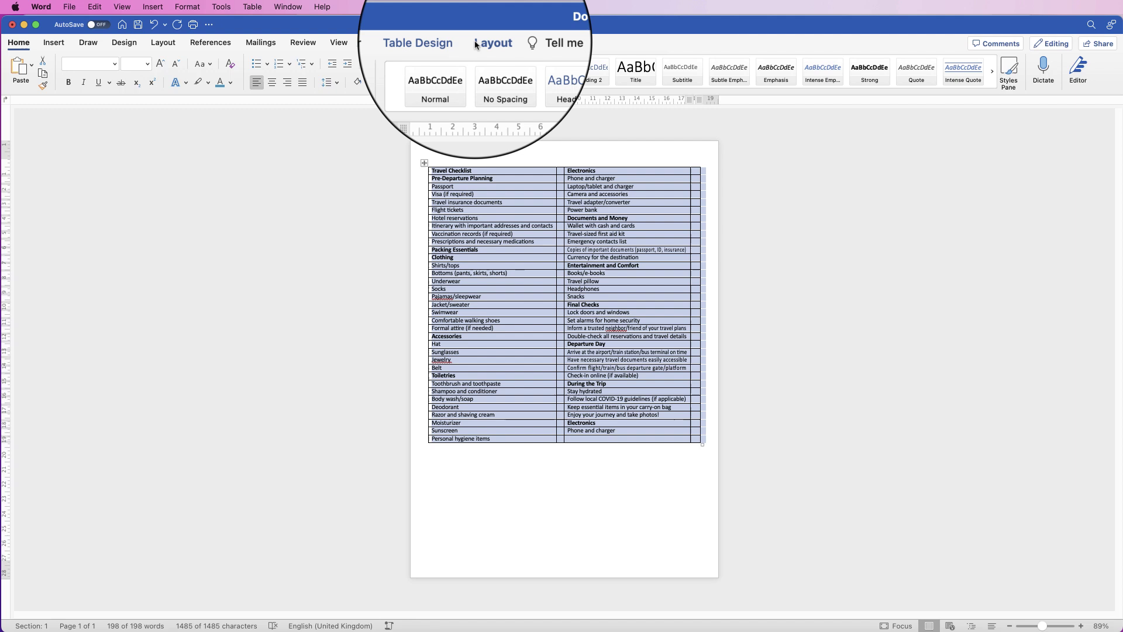
pyautogui.click(477, 45)
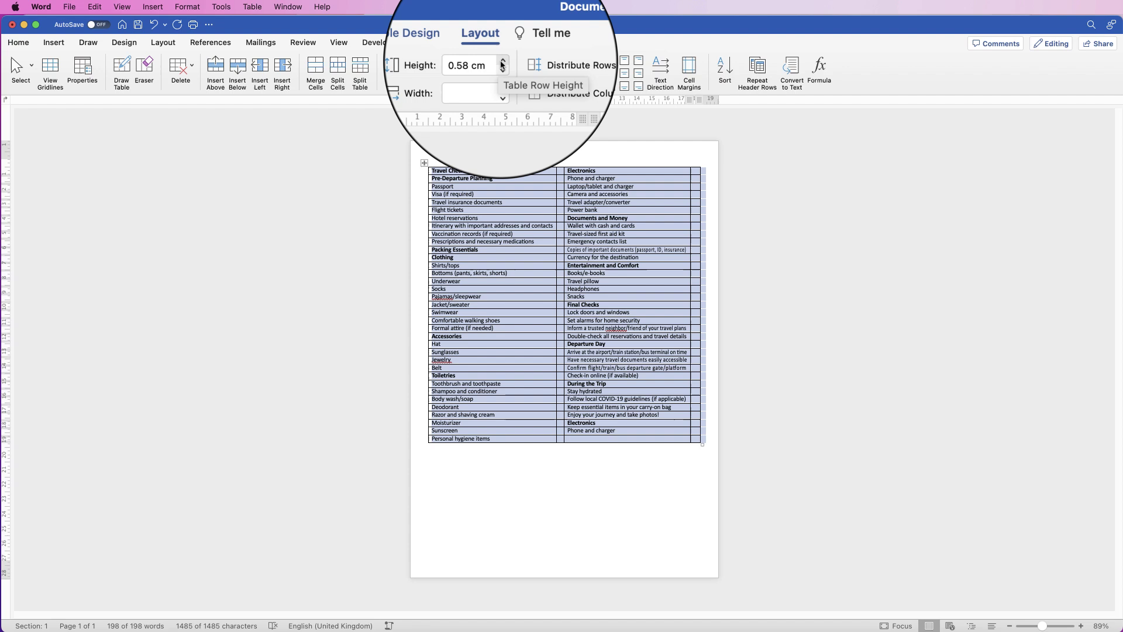
pyautogui.click(502, 61)
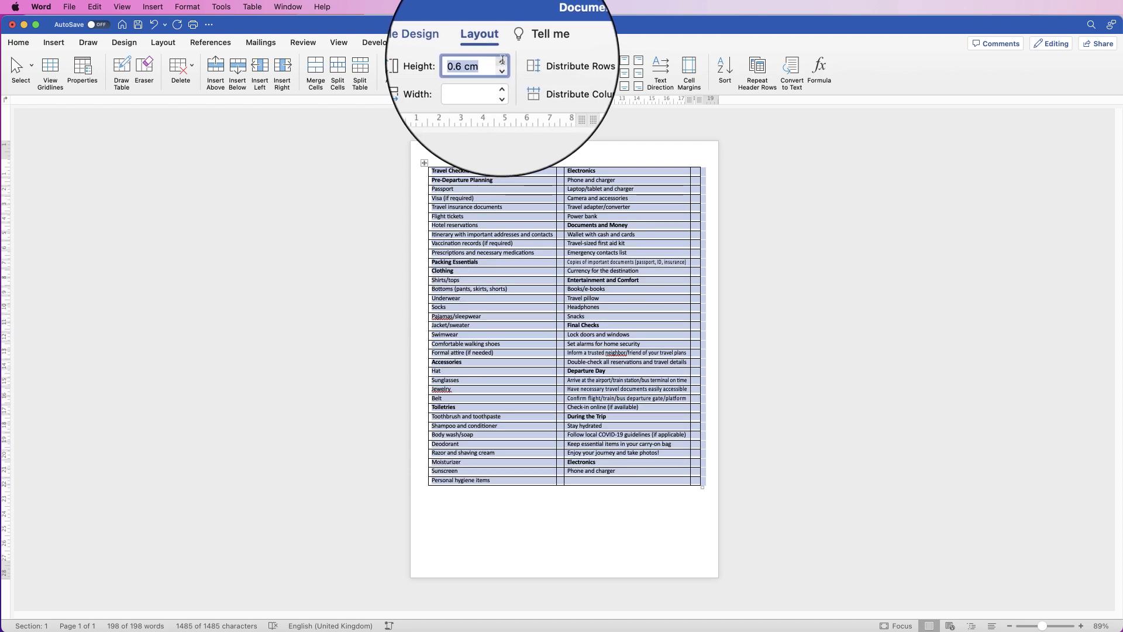
pyautogui.click(502, 62)
pyautogui.click(475, 64)
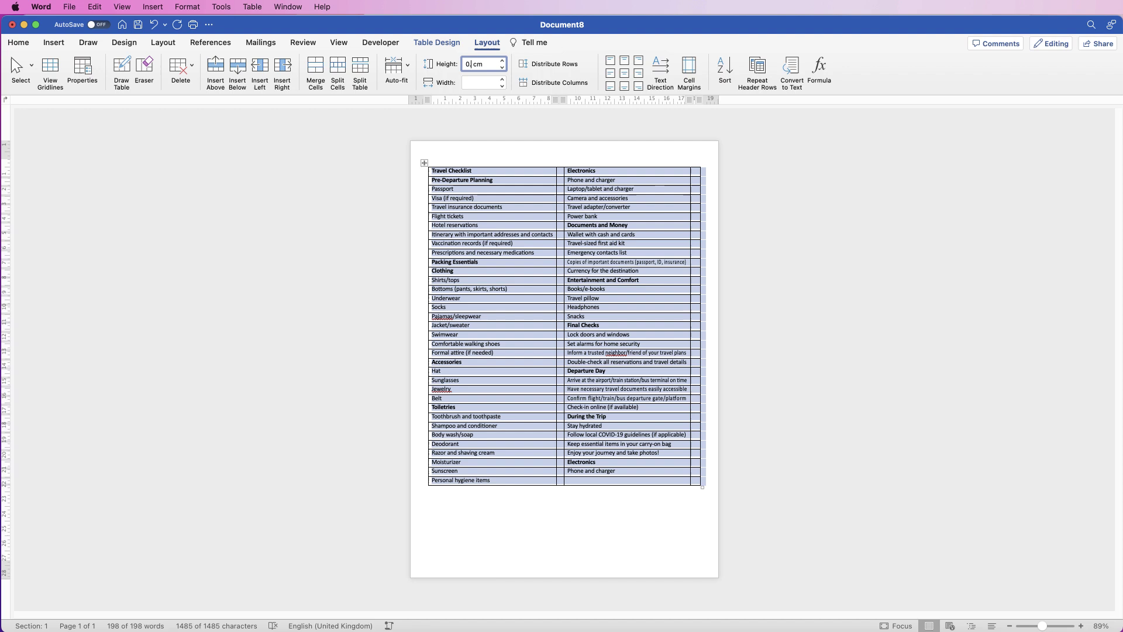
pyautogui.press('BackSpace')
pyautogui.write('7')
pyautogui.press('Return')
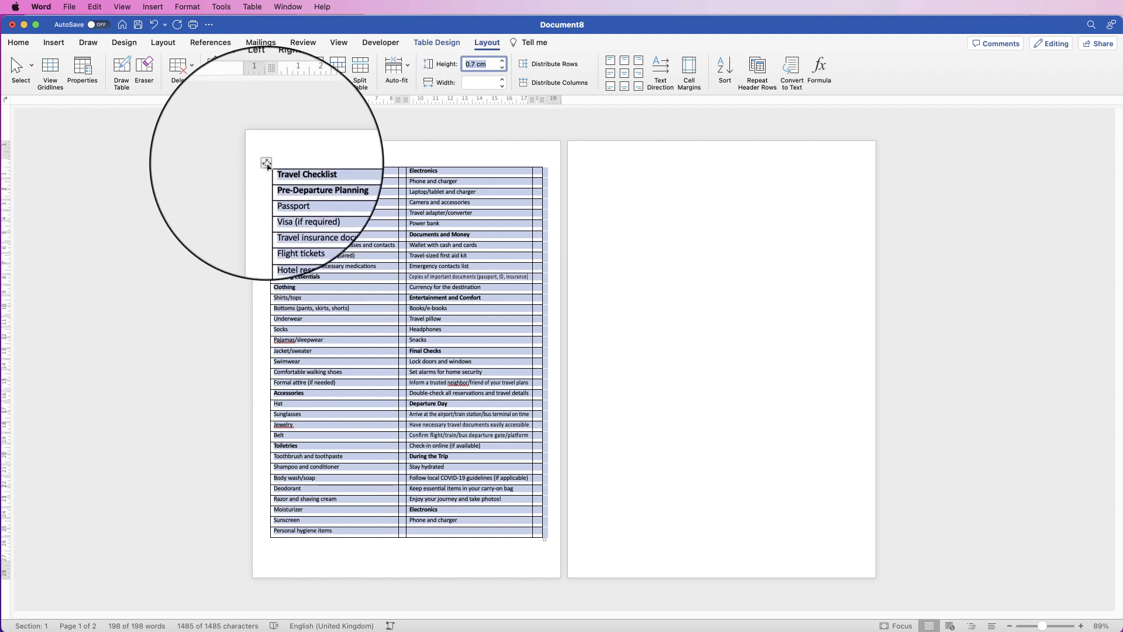
pyautogui.click(610, 73)
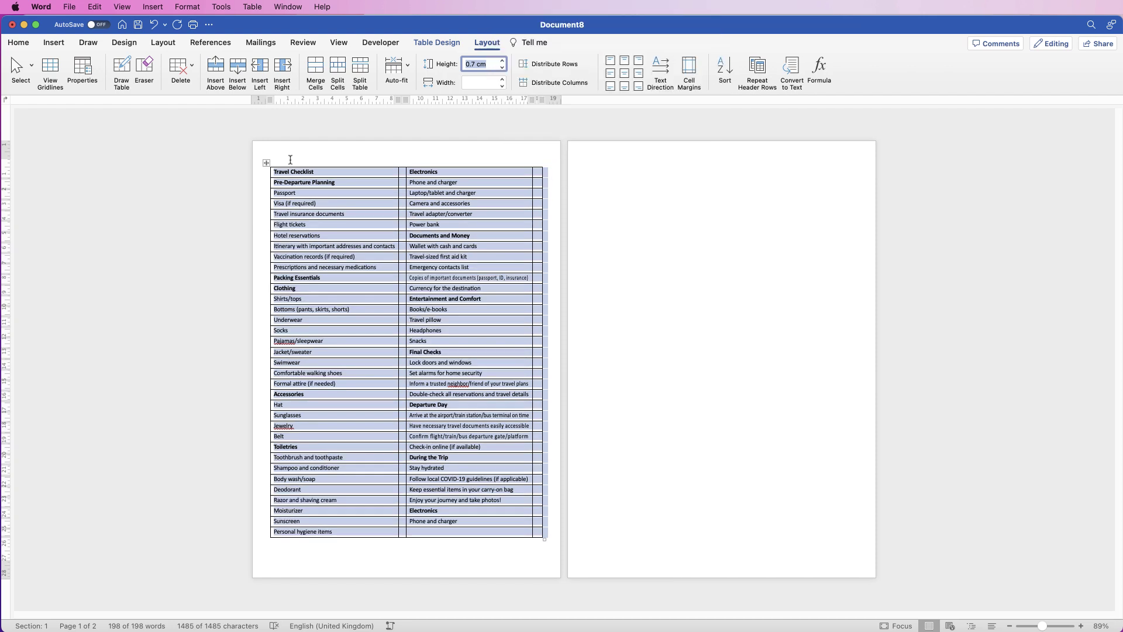
# Step: Add another blank line above the table and slightly reduce the page's bottom and top margins
pyautogui.click(290, 159)
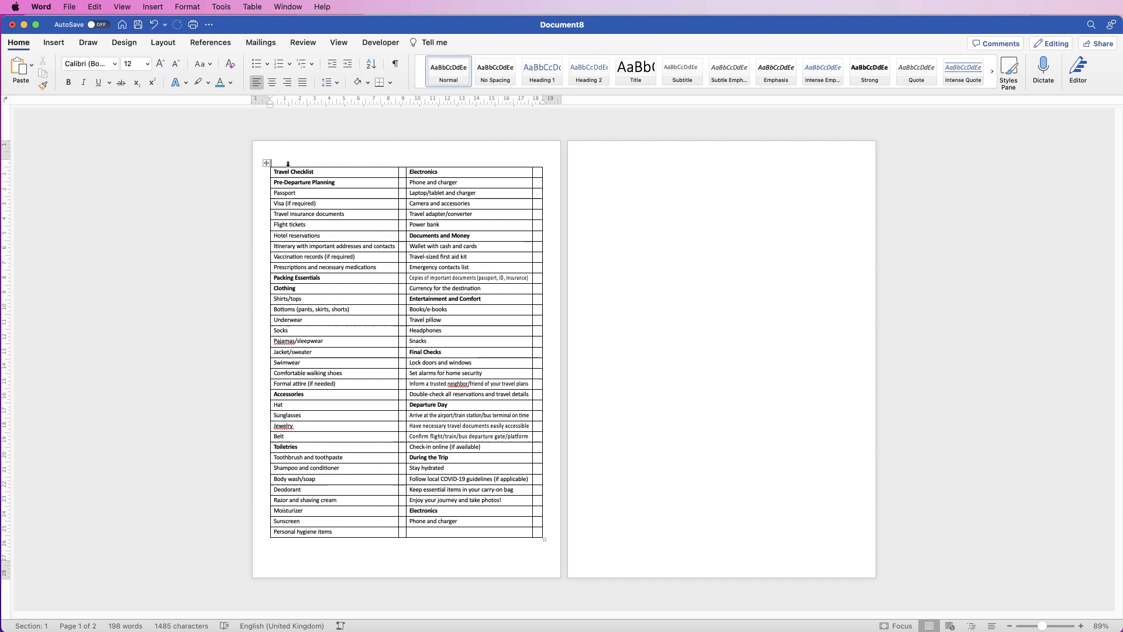
pyautogui.press('Return')
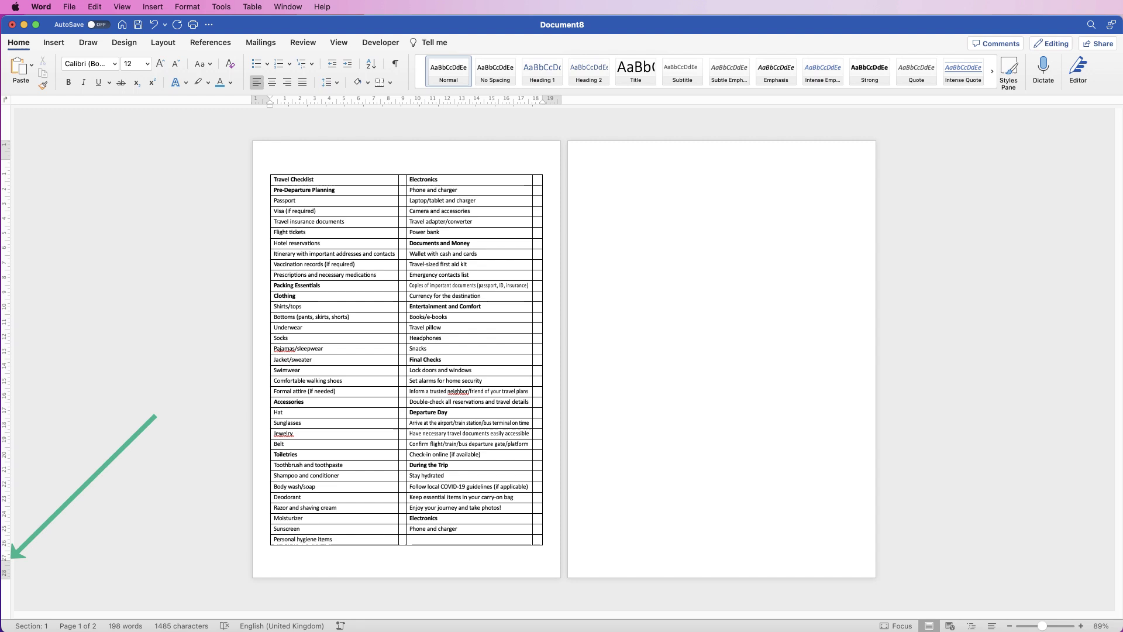
pyautogui.click(338, 42)
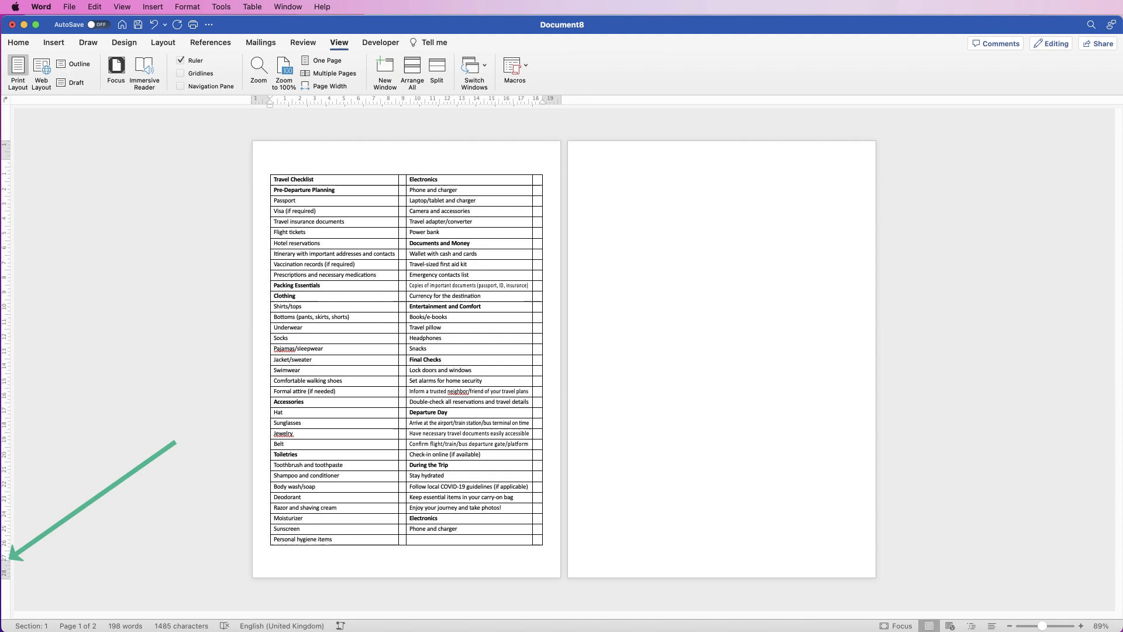
pyautogui.moveTo(6, 560); pyautogui.dragTo(5, 567)
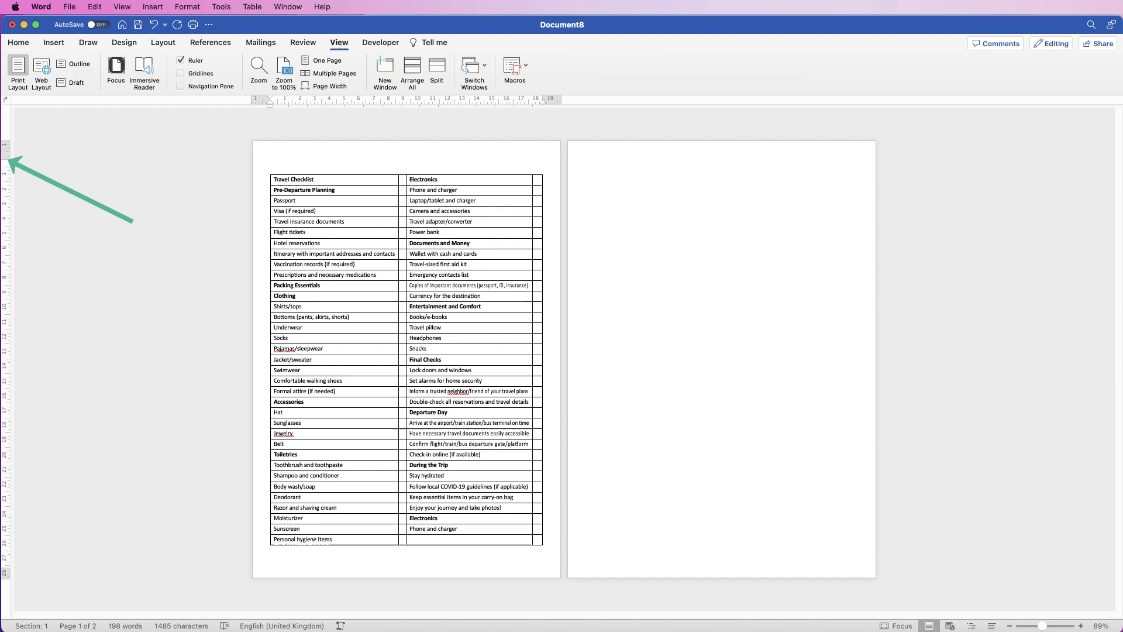
pyautogui.moveTo(5, 158); pyautogui.dragTo(5, 153)
# Step: Show the formatting marks and delete the surplus empty paragraphs after the table to remove the blank second page
pyautogui.click(18, 42)
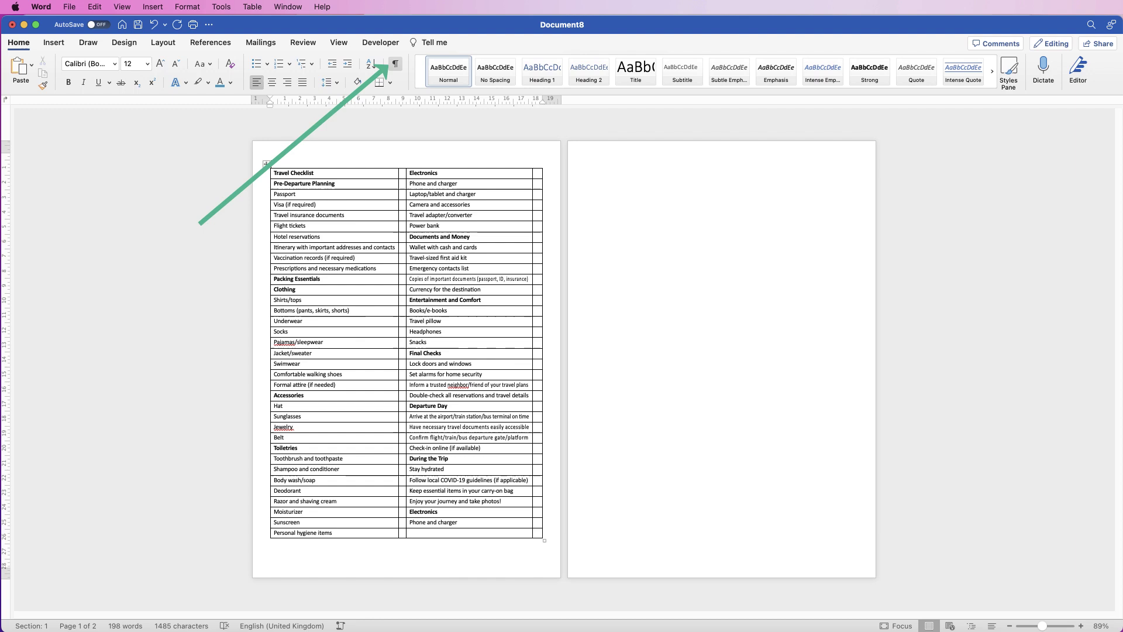
pyautogui.click(396, 64)
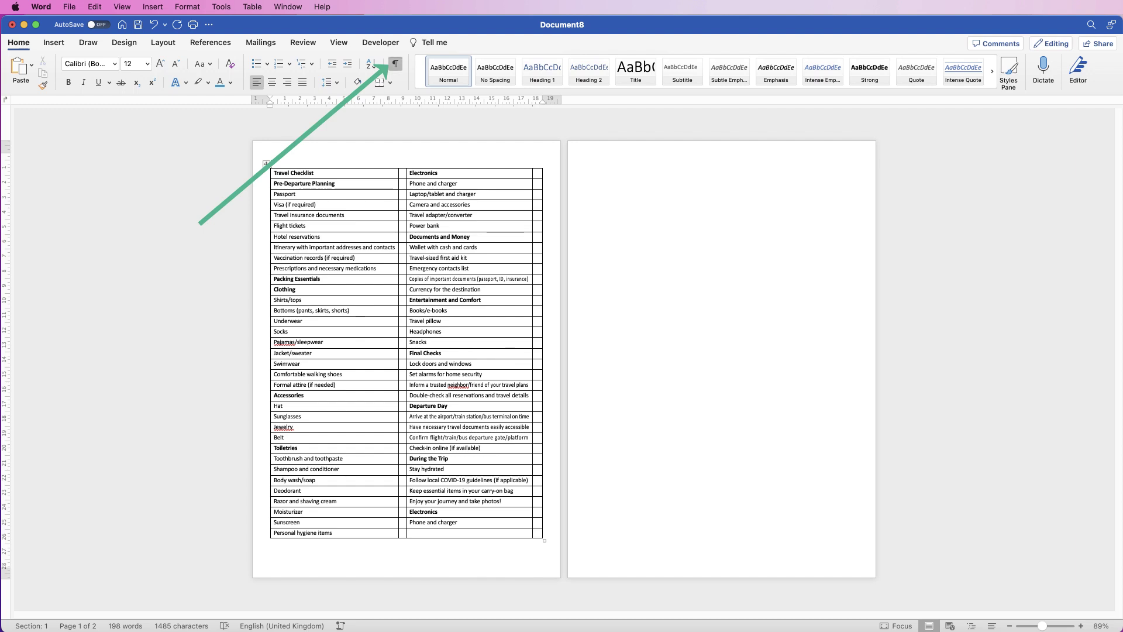
pyautogui.click(587, 157)
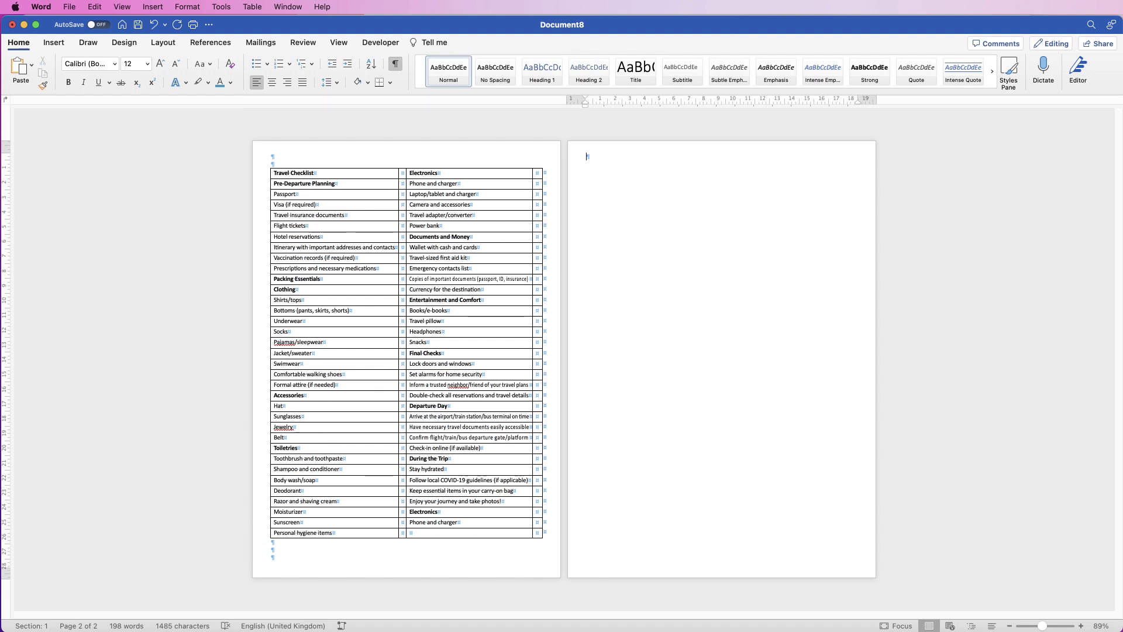
pyautogui.press('BackSpace')
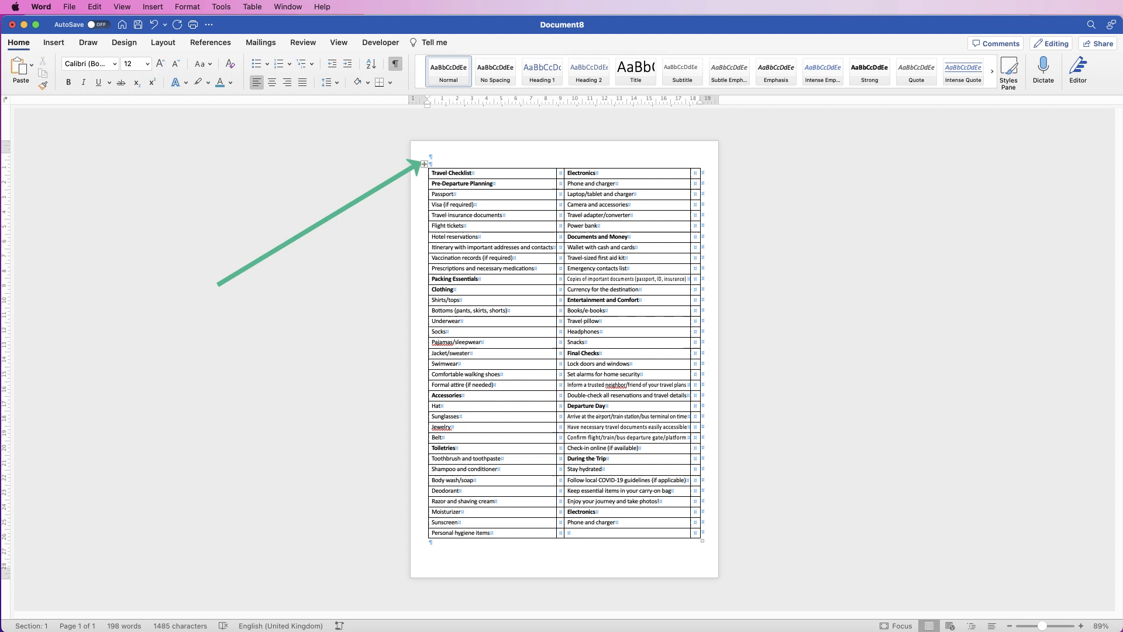
# Step: Add two more blank lines above the table and hide the formatting marks
pyautogui.press('Return')
pyautogui.press('Return')
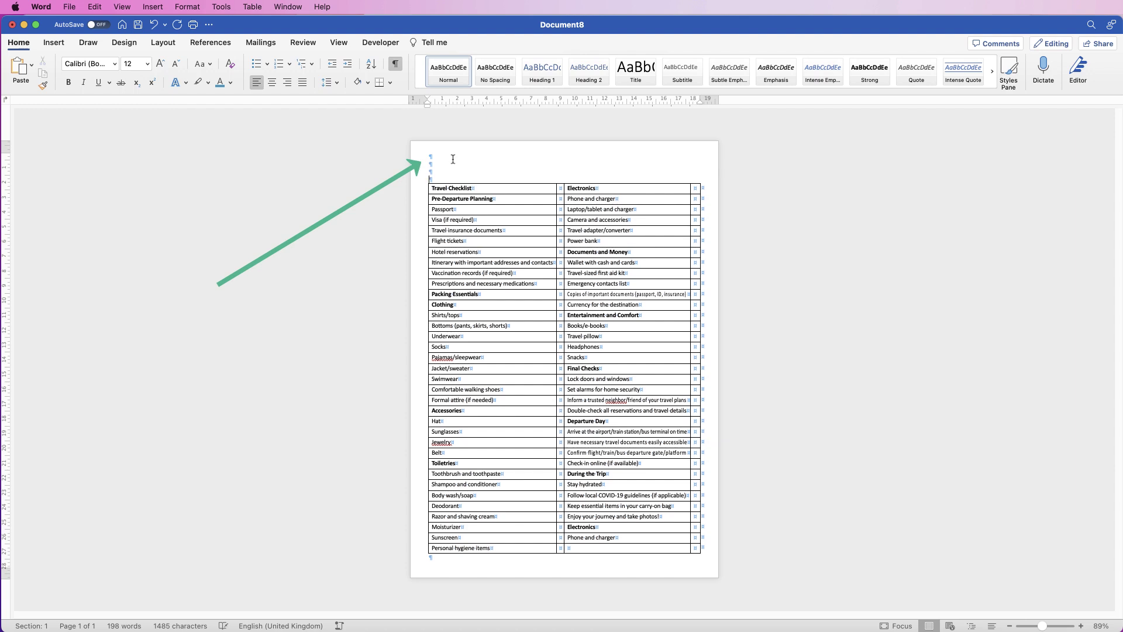
pyautogui.click(395, 66)
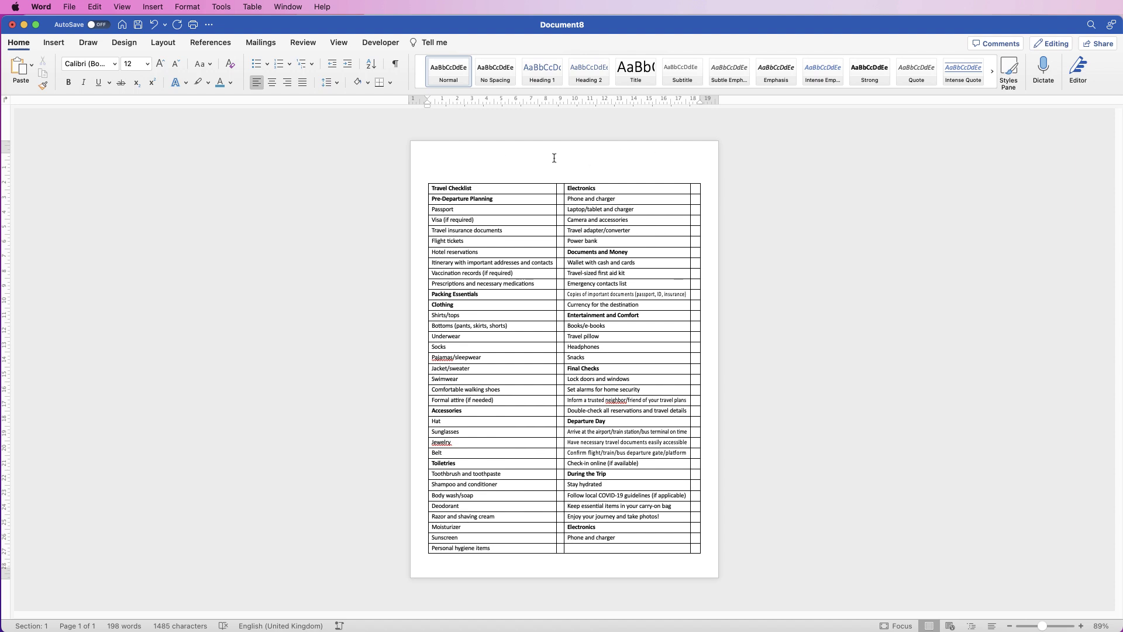
# Step: Insert a plain black WordArt title reading "TRAVEL CHECKLIST" above the table
pyautogui.click(428, 162)
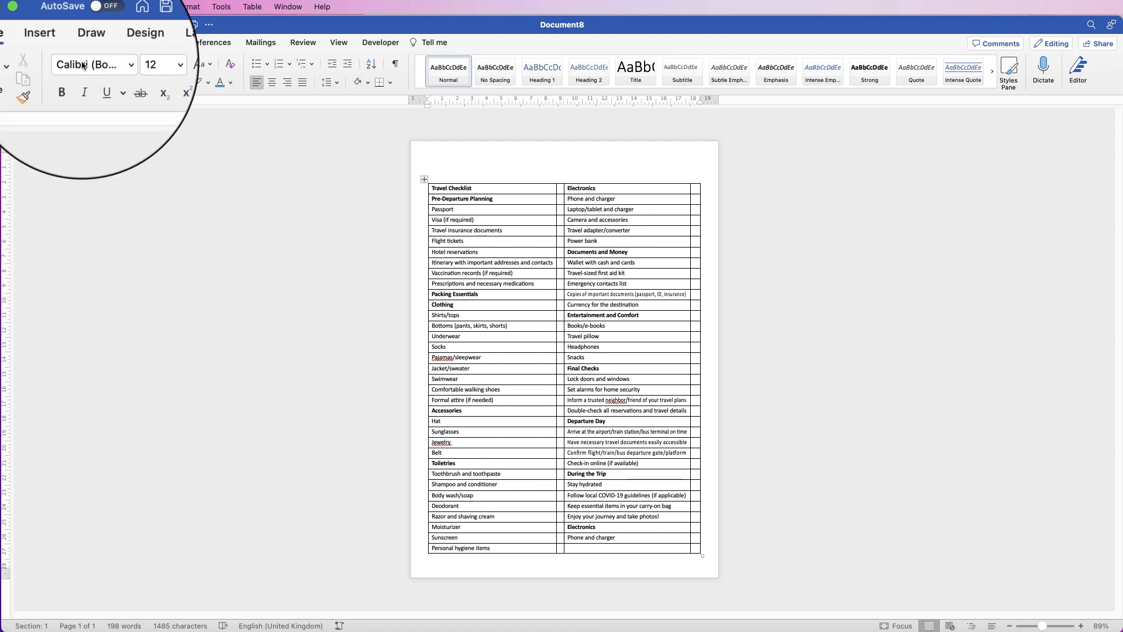
pyautogui.click(53, 42)
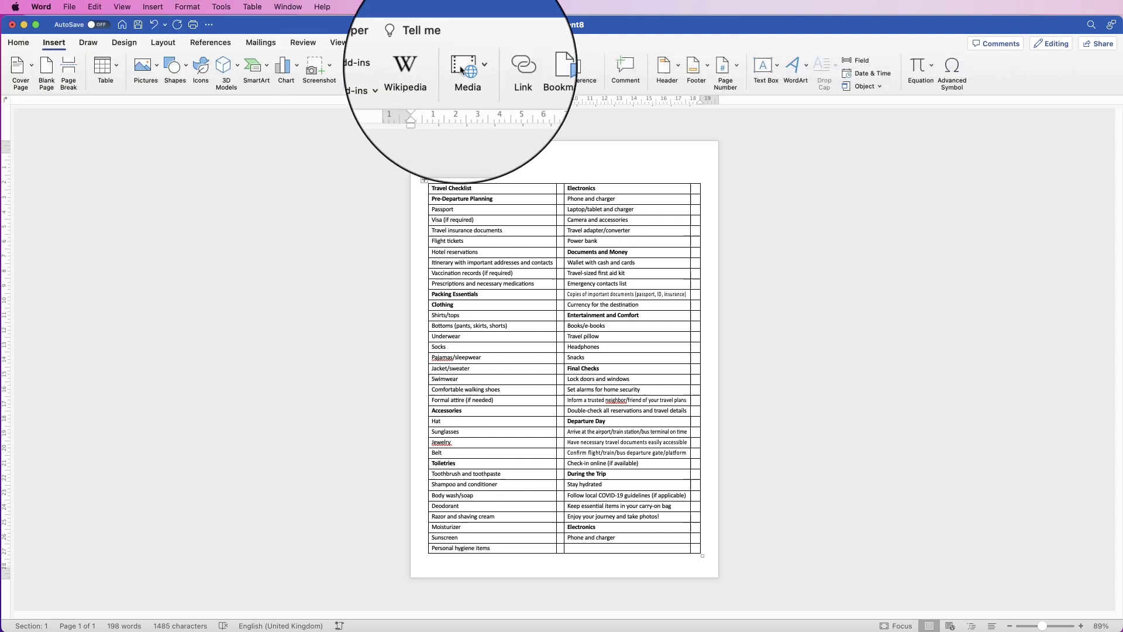
pyautogui.click(794, 65)
pyautogui.click(799, 98)
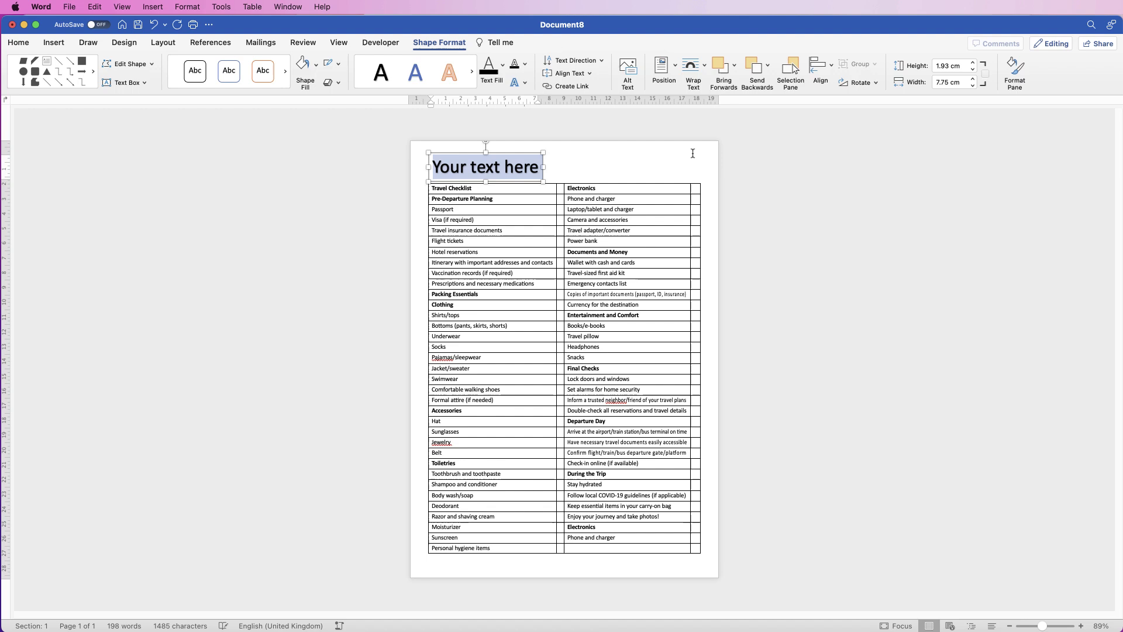
pyautogui.write('TRAV')
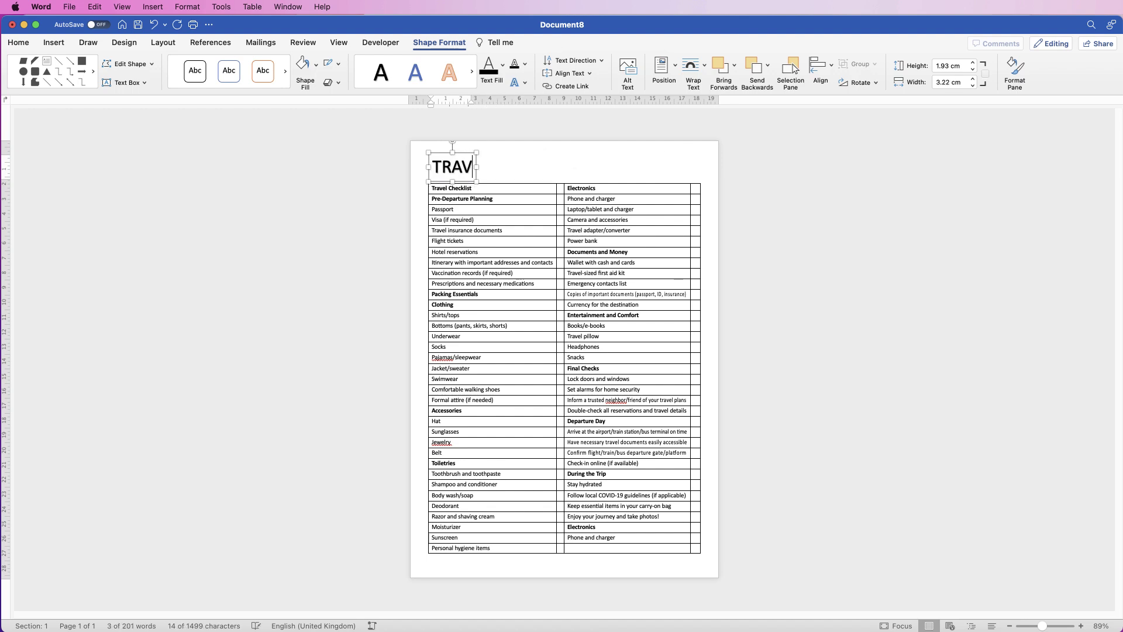
pyautogui.write('EL CHECKLIST')
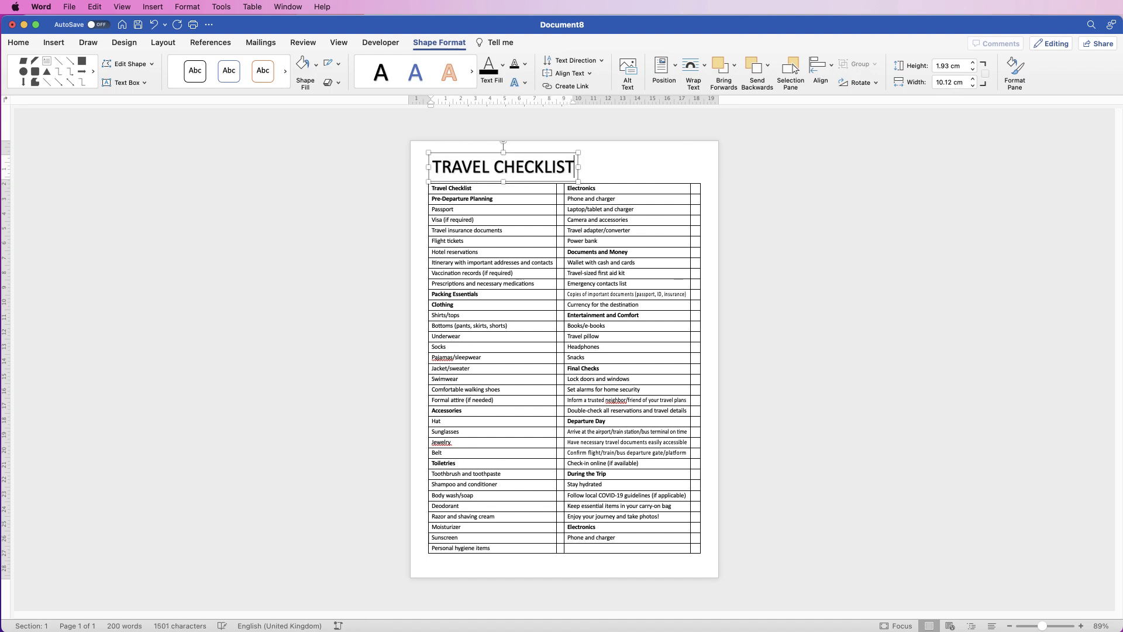
# Step: Align the WordArt title horizontally to the centre of the page
pyautogui.click(831, 65)
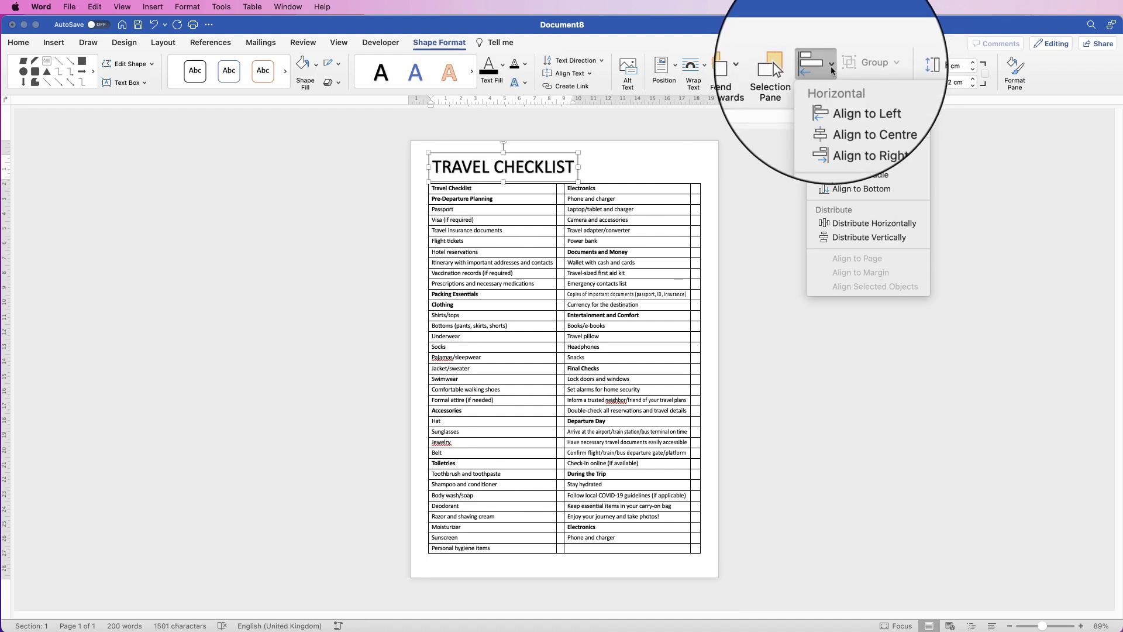
pyautogui.click(846, 114)
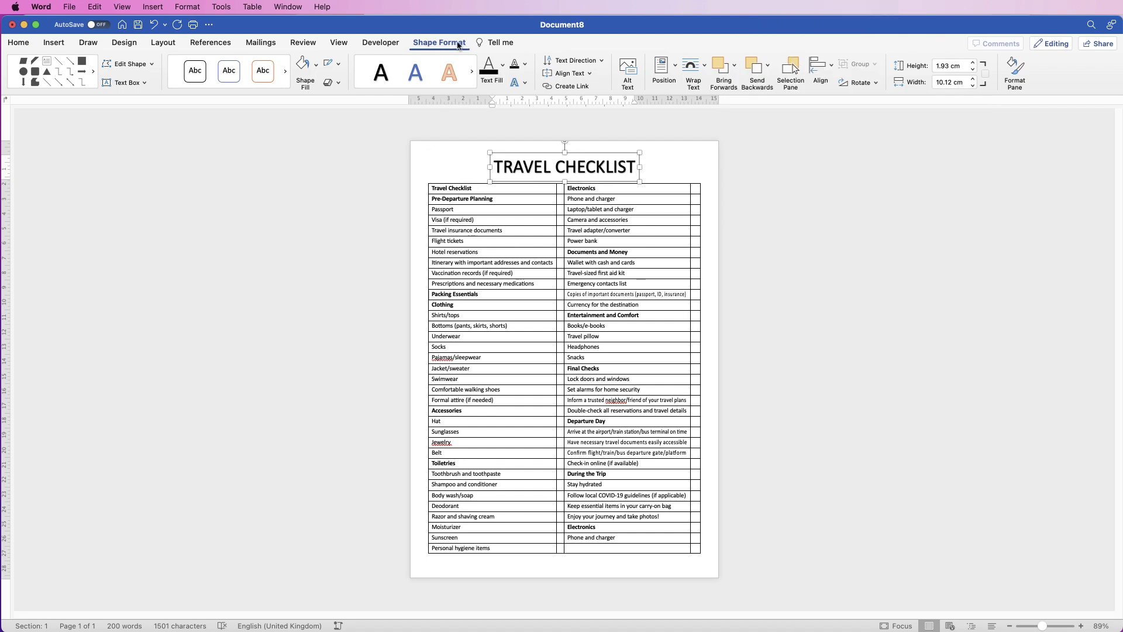
pyautogui.click(669, 164)
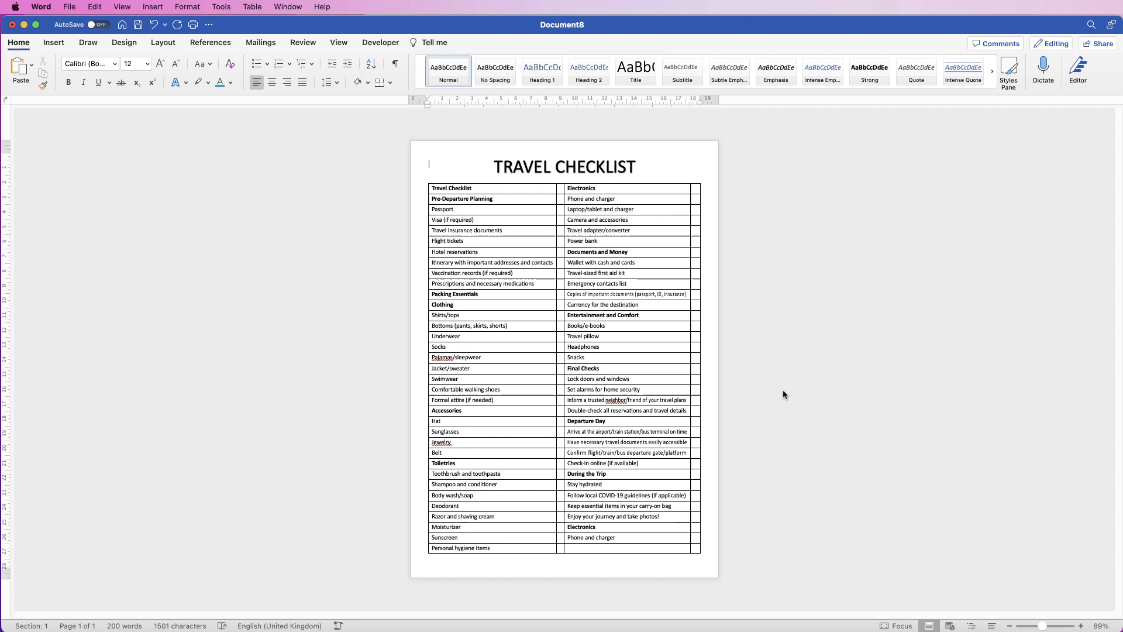
# Step: Correct the flagged spellings in the table to "neighbour", "Jewellery" and "Pyjamas"
pyautogui.click(614, 400)
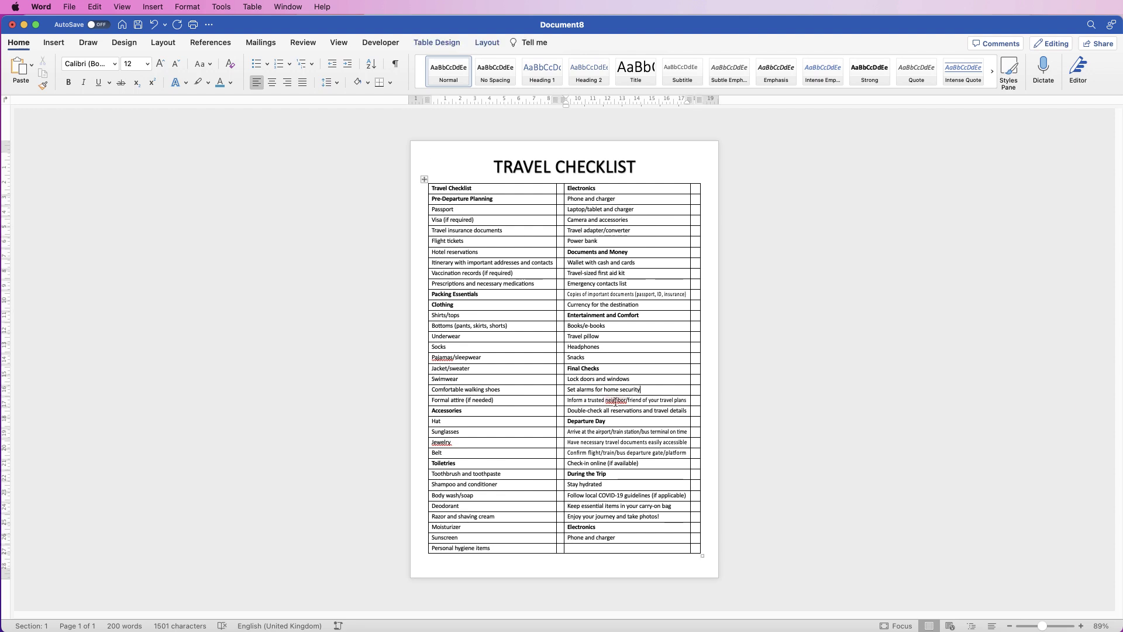
pyautogui.rightClick(614, 401)
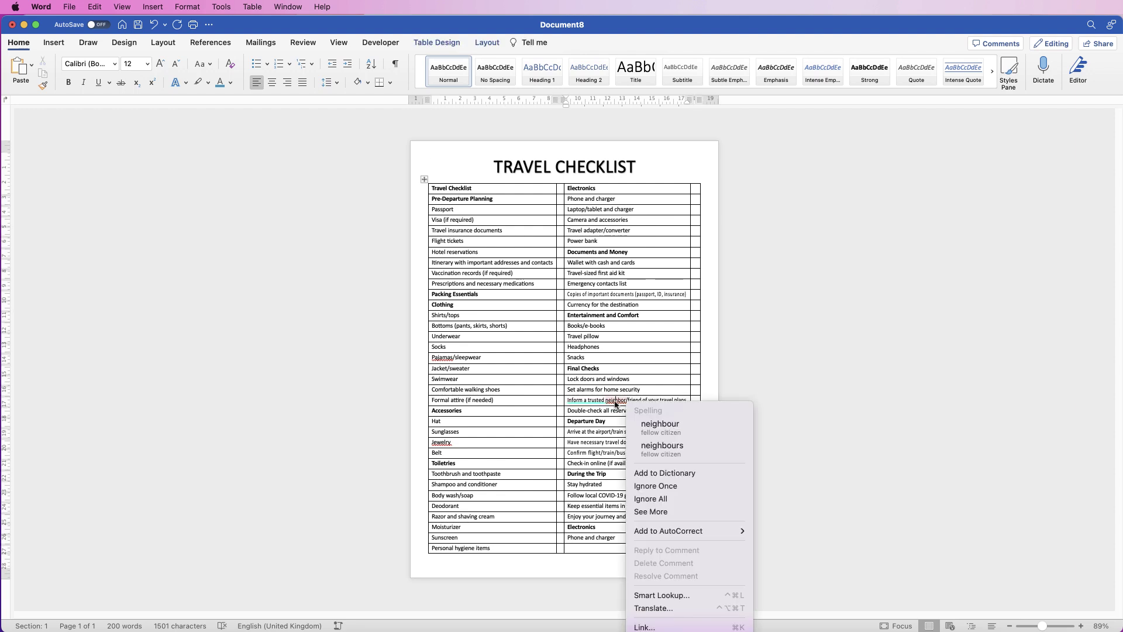
pyautogui.click(656, 425)
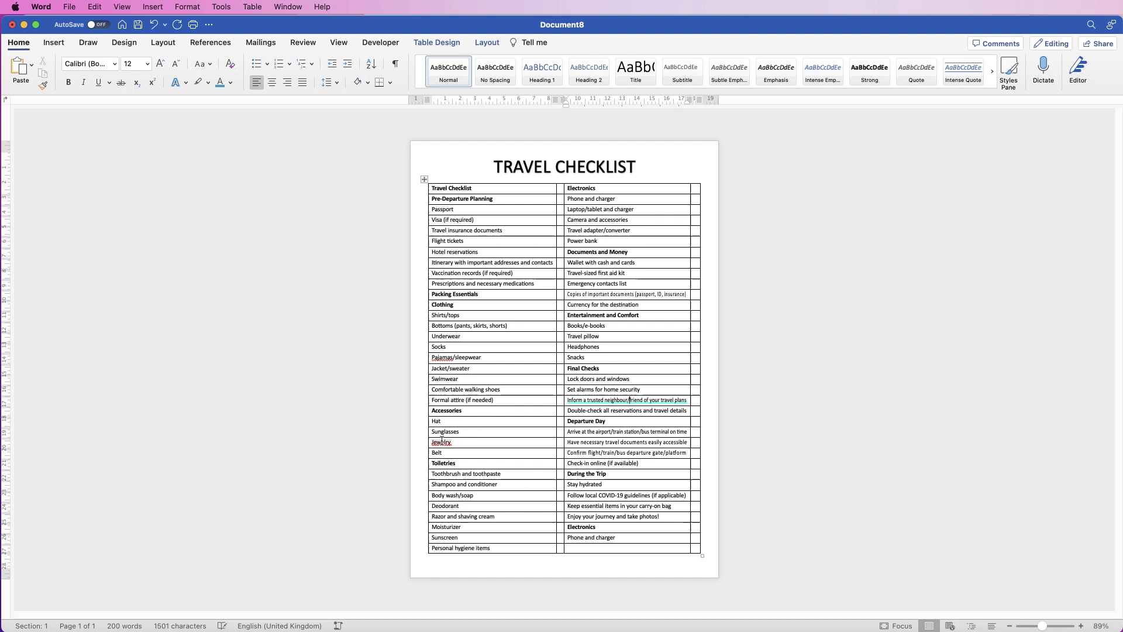
pyautogui.rightClick(443, 445)
pyautogui.click(471, 468)
pyautogui.rightClick(444, 360)
pyautogui.click(468, 391)
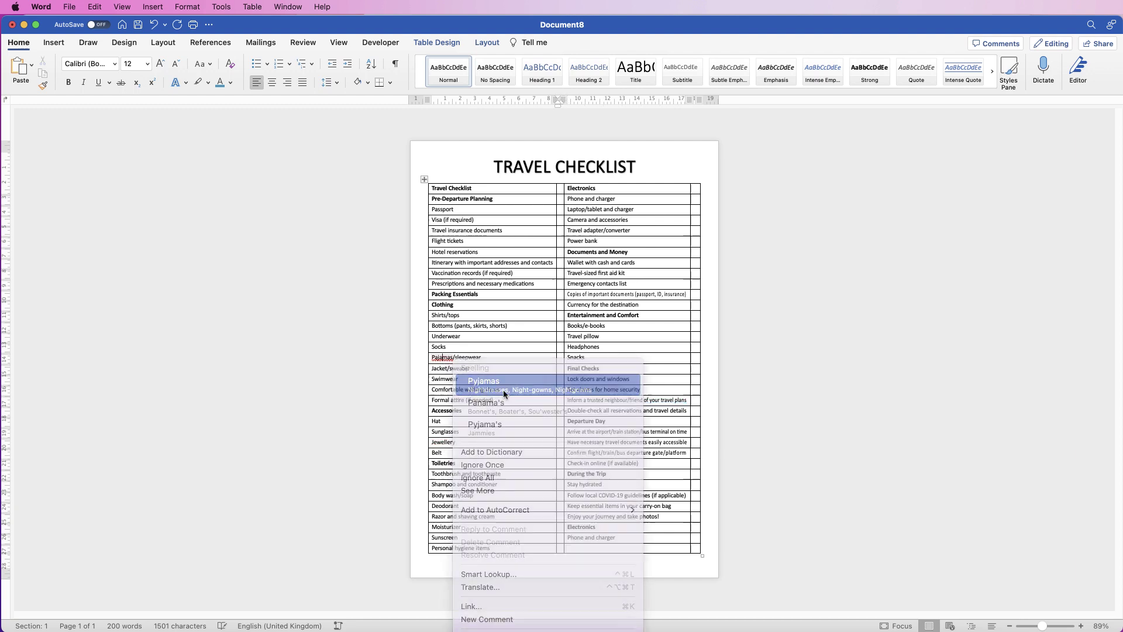